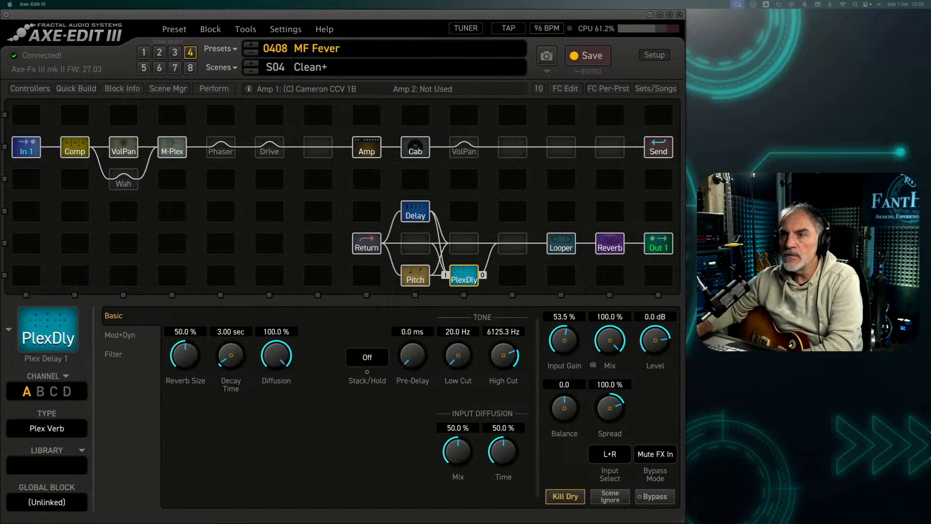
- Load preset 0409 MF Fever Old and inspect the type and tone settings of its Amp 1 and Amp 2 blocks
{"action": "left_click", "coordinate": [256, 48]}
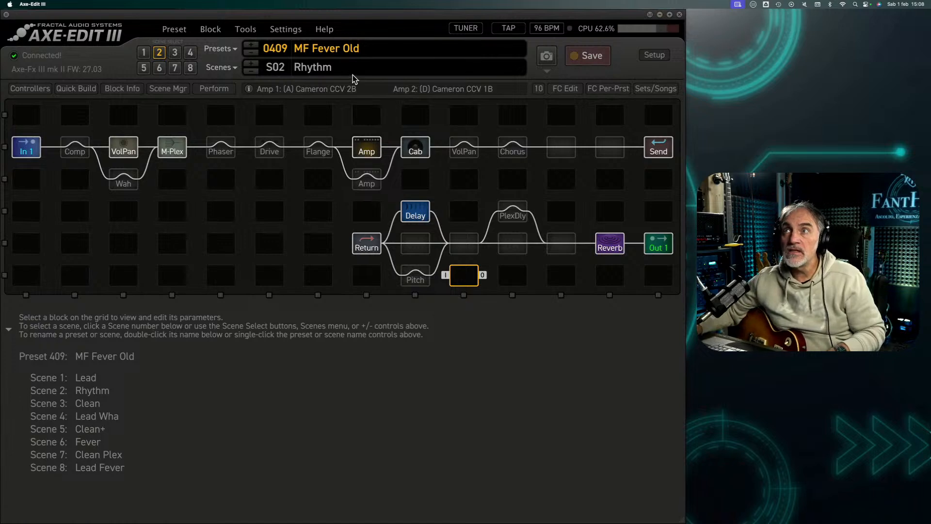
{"action": "left_click", "coordinate": [366, 152]}
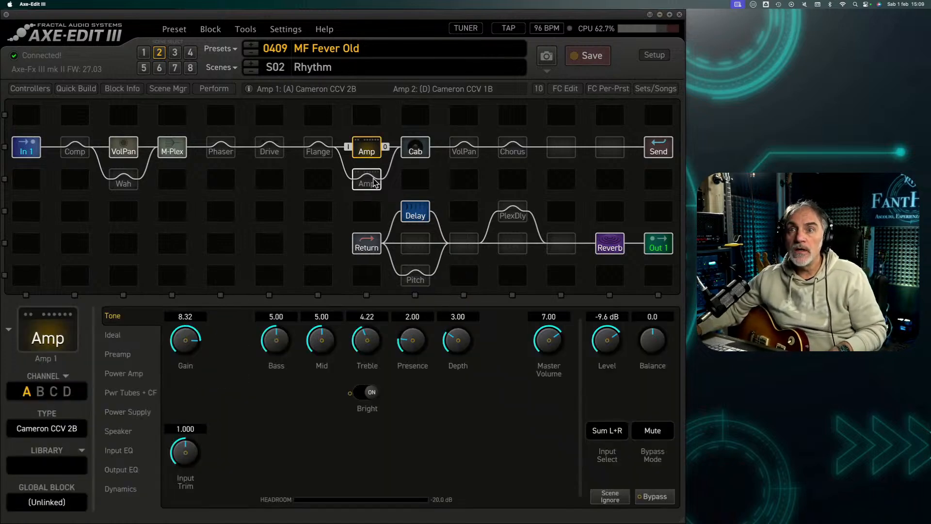
{"action": "left_click", "coordinate": [68, 429]}
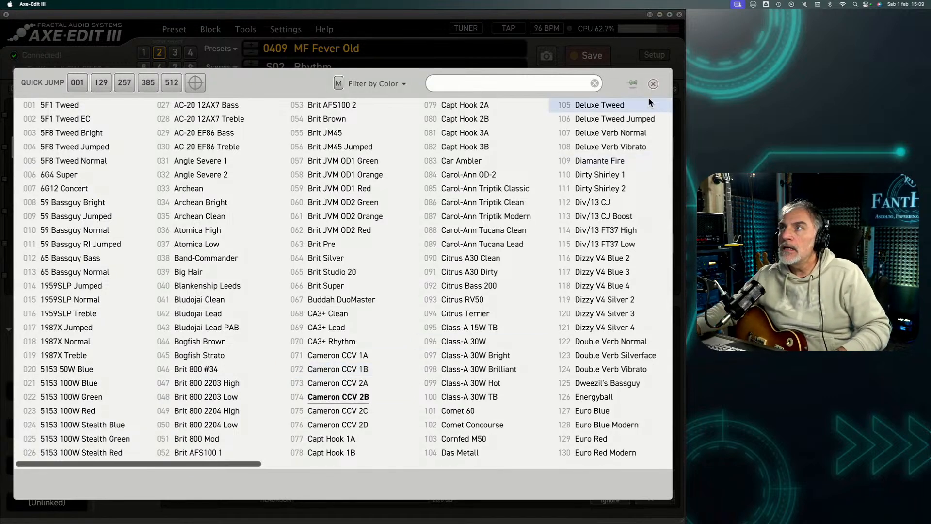
{"action": "left_click", "coordinate": [653, 84]}
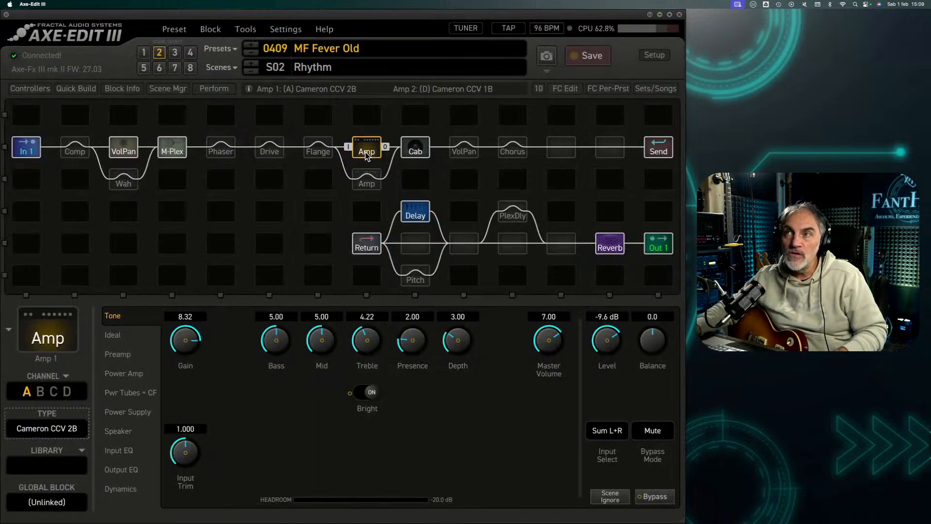
{"action": "left_click", "coordinate": [364, 185]}
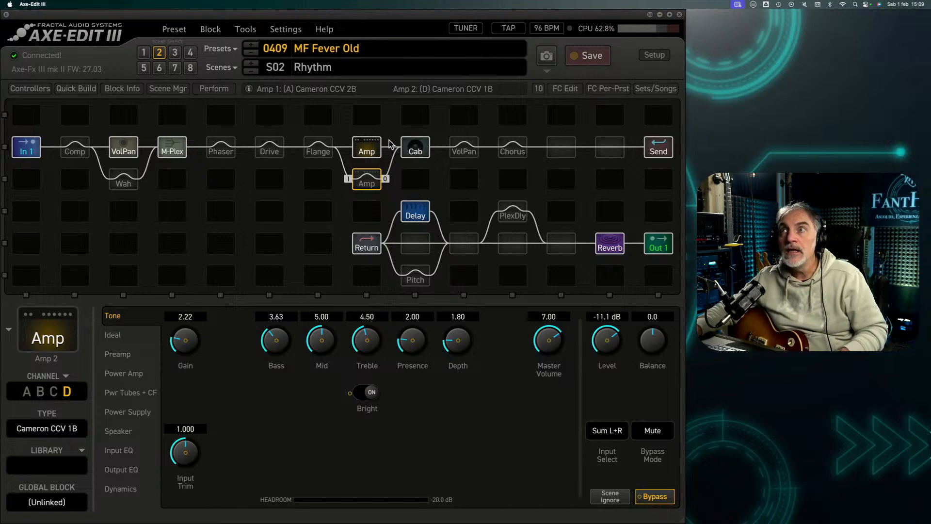
{"action": "left_click", "coordinate": [367, 146]}
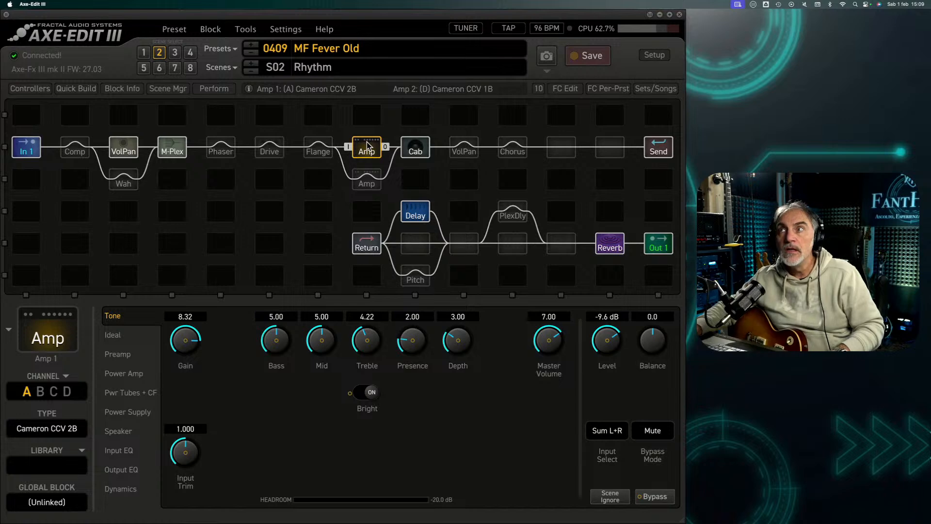
- Open the Preset Leveling window and place it beside the main editor window
{"action": "key", "text": "super+l"}
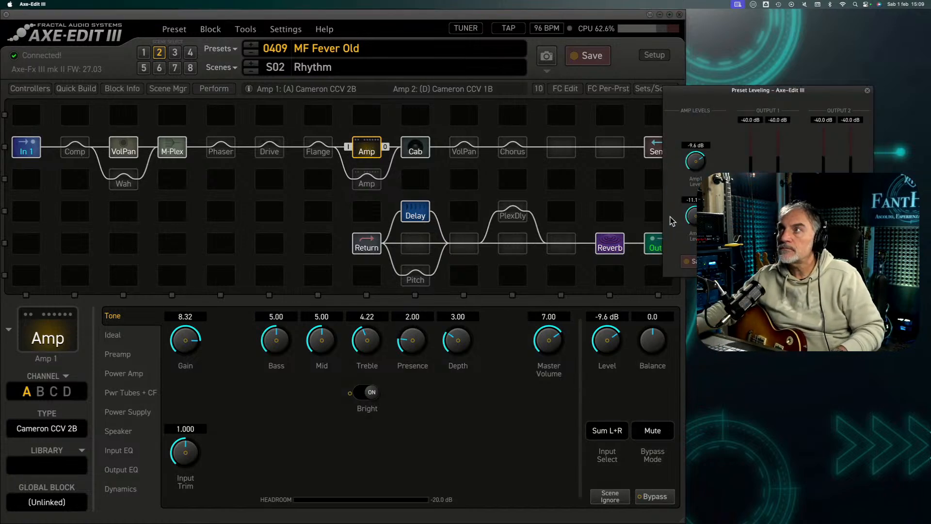
{"action": "left_click_drag", "start_coordinate": [715, 93], "coordinate": [741, 19]}
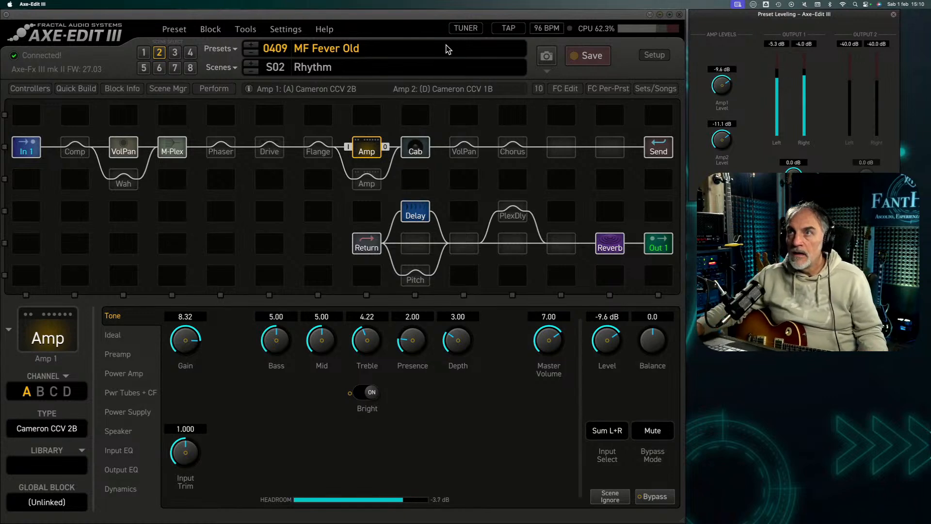
- Inspect the VolPan block after the cab in preset 0408 MF Fever and in preset 0409 MF Fever Old
{"action": "left_click", "coordinate": [247, 53]}
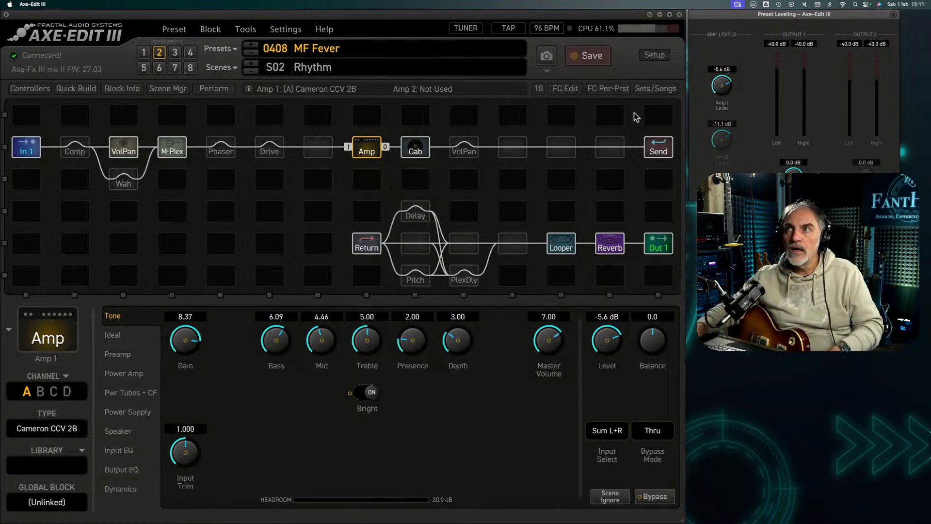
{"action": "left_click", "coordinate": [463, 146]}
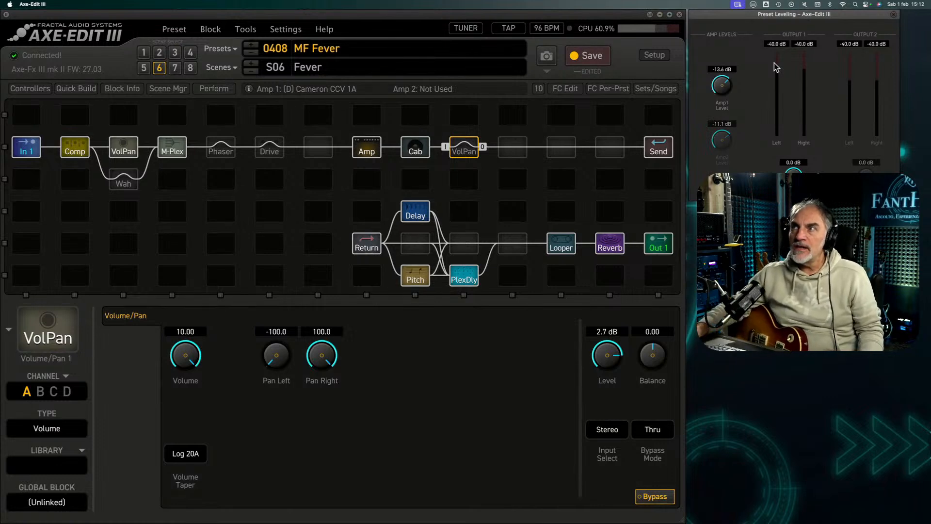
{"action": "left_click", "coordinate": [252, 46]}
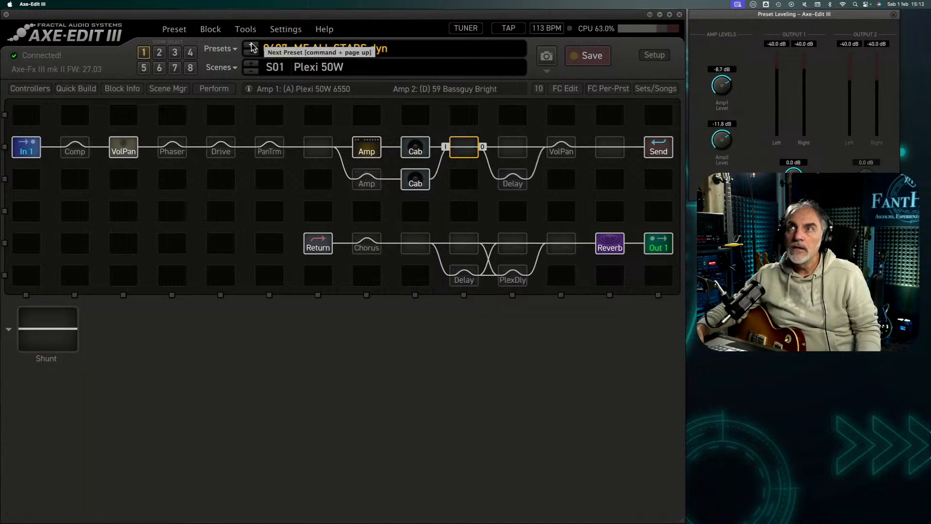
{"action": "left_click", "coordinate": [252, 46]}
{"action": "left_click", "coordinate": [252, 46]}
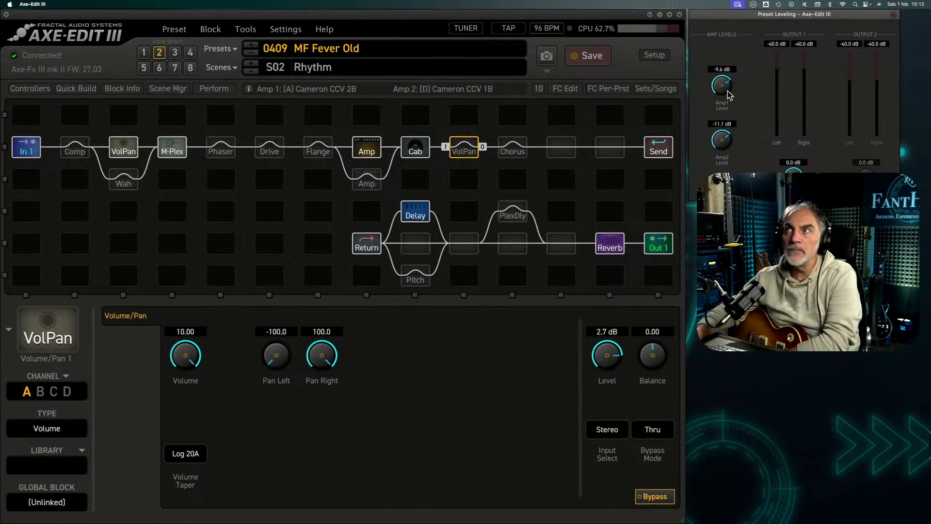
- Compare the Amp 1 tone and level settings of preset 0408 MF Fever with those of preset 0409 MF Fever Old
{"action": "left_click", "coordinate": [251, 55]}
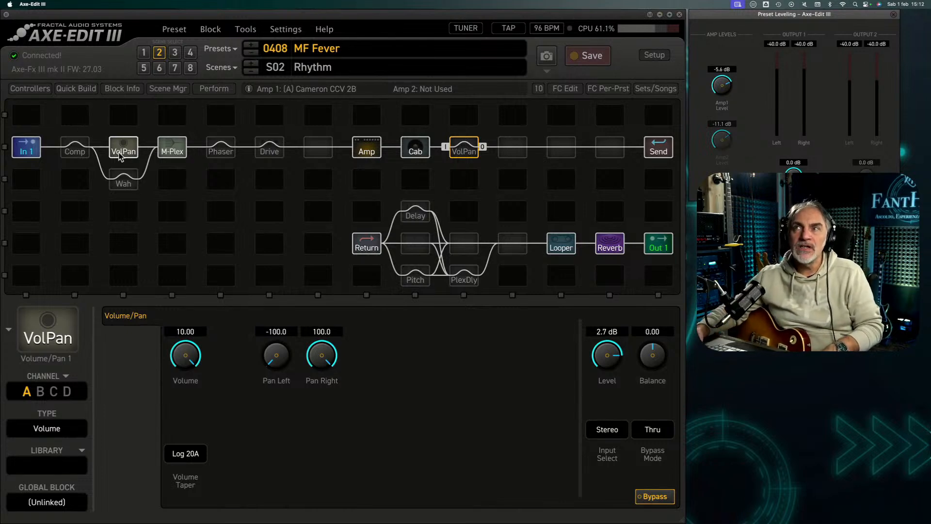
{"action": "left_click", "coordinate": [367, 153]}
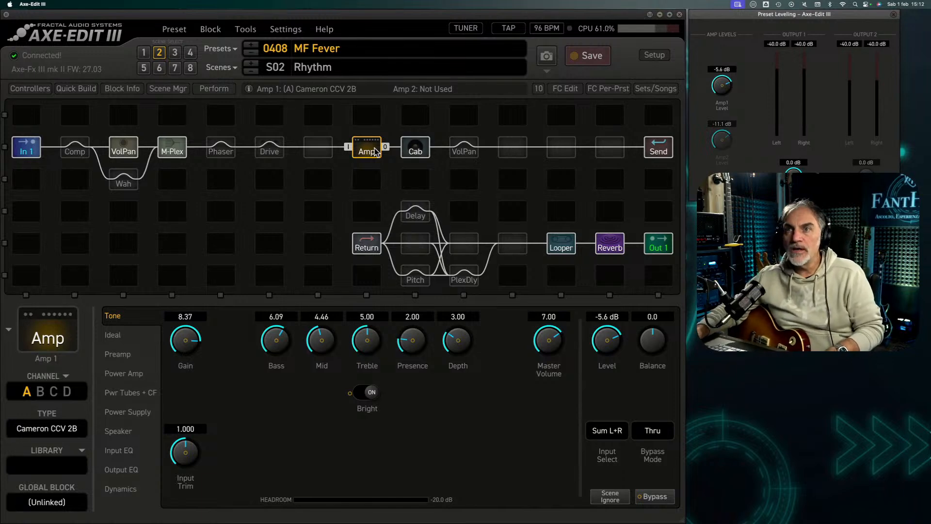
{"action": "left_click", "coordinate": [251, 54]}
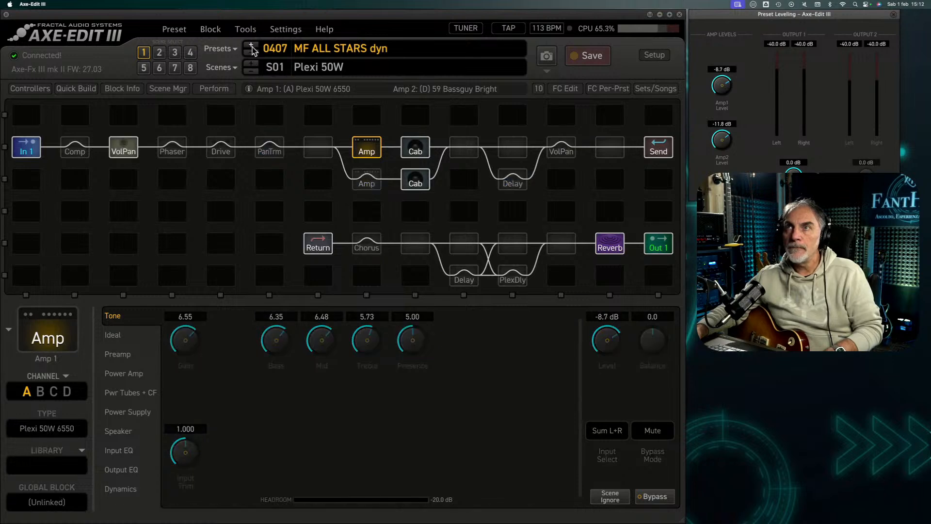
{"action": "left_click", "coordinate": [252, 48]}
{"action": "left_click", "coordinate": [251, 49]}
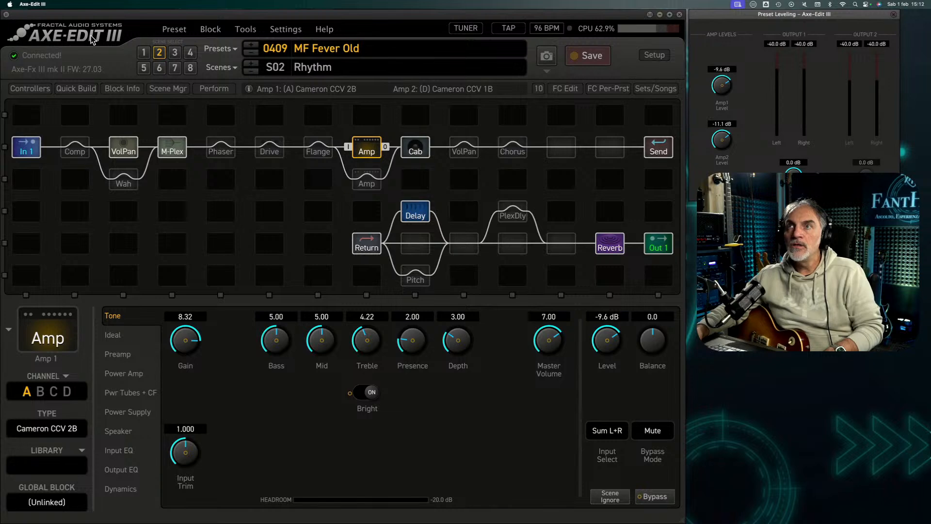
{"action": "left_click", "coordinate": [216, 31]}
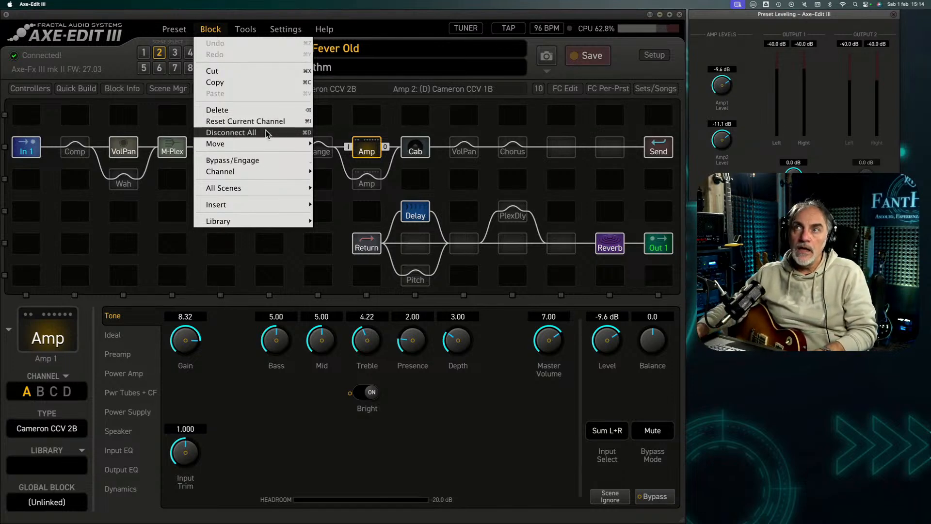
{"action": "mouse_move", "coordinate": [228, 144]}
{"action": "left_click", "coordinate": [379, 120]}
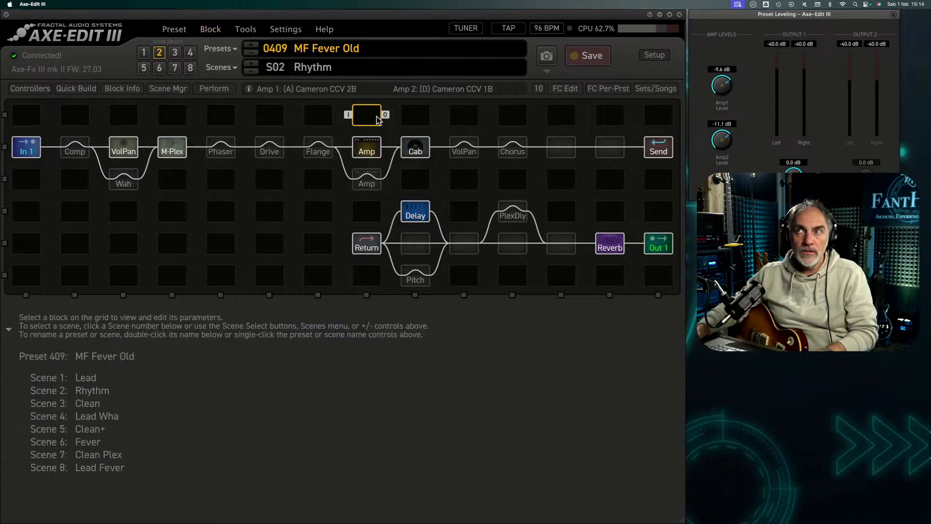
{"action": "left_click", "coordinate": [368, 150]}
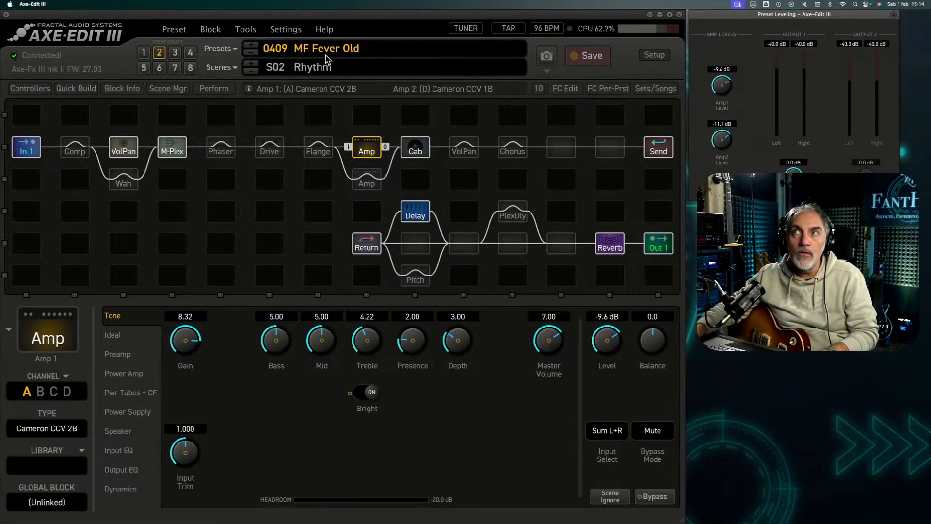
- Alternate between presets 0408 MF Fever and 0409 MF Fever Old to compare their amp routing, ending on 0408
{"action": "left_click", "coordinate": [253, 54]}
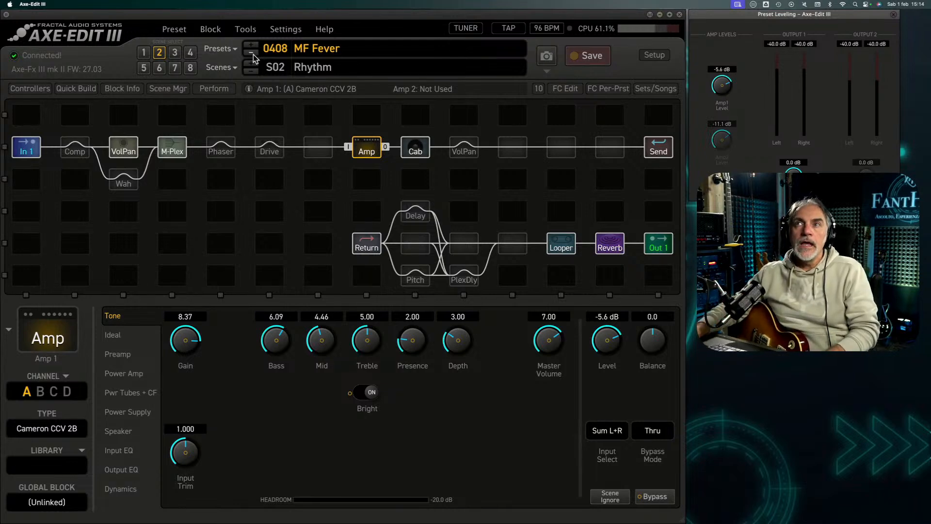
{"action": "left_click", "coordinate": [252, 45]}
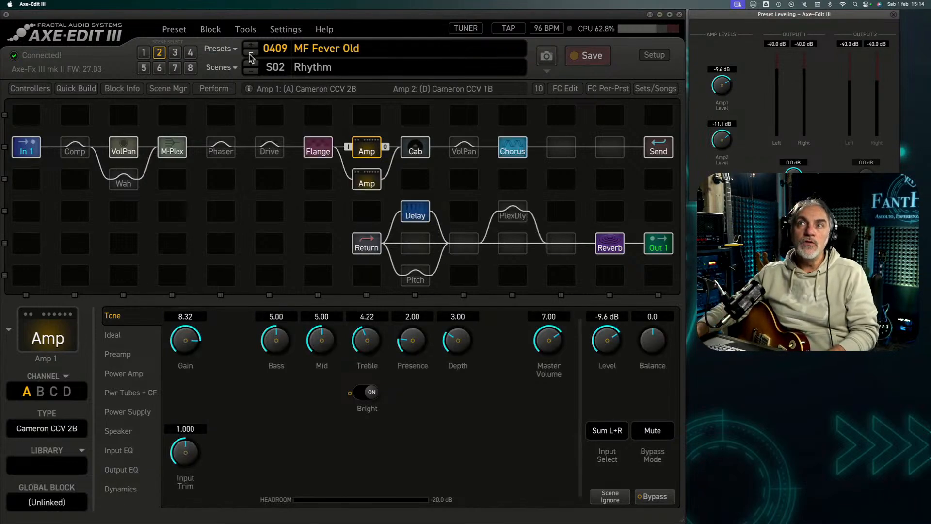
{"action": "left_click", "coordinate": [251, 57]}
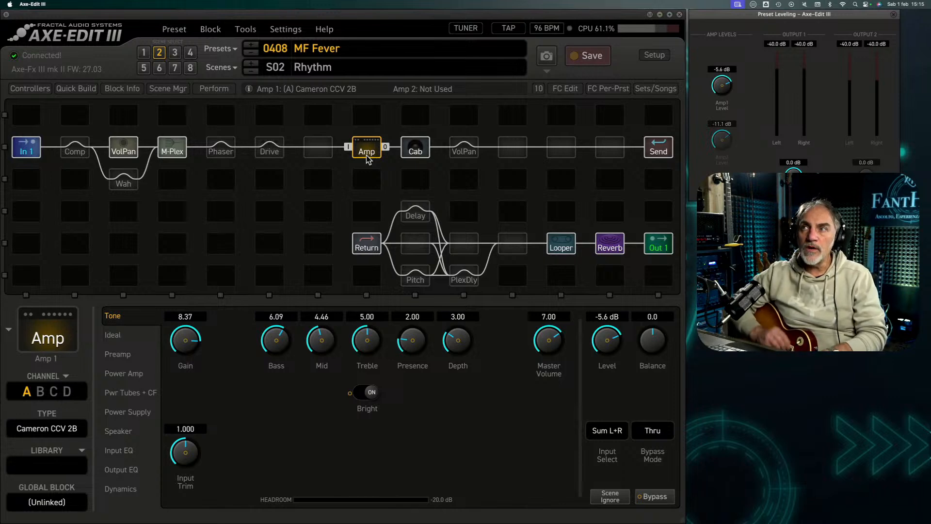
- Compare the Delay block and its Kill Dry option in preset 0408 with channels A and B of the Delay block in preset 0409
{"action": "left_click", "coordinate": [415, 213]}
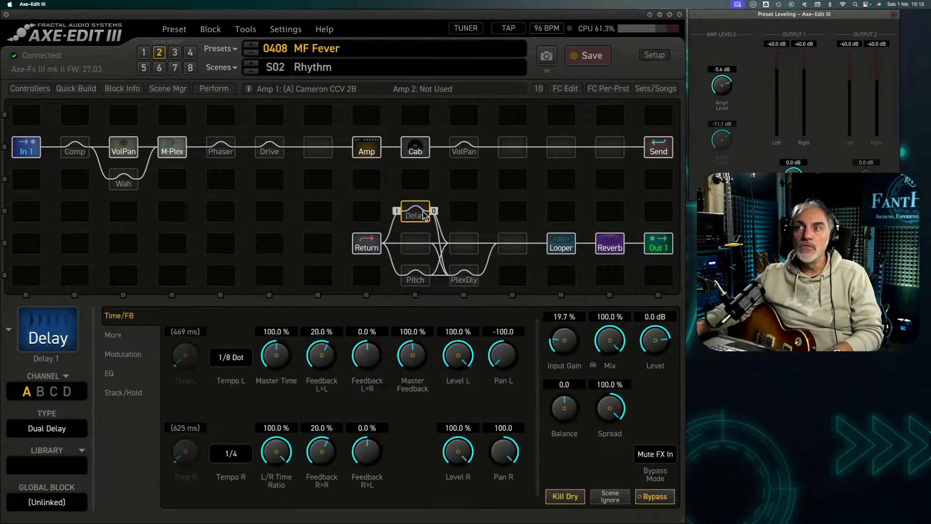
{"action": "left_click", "coordinate": [565, 496]}
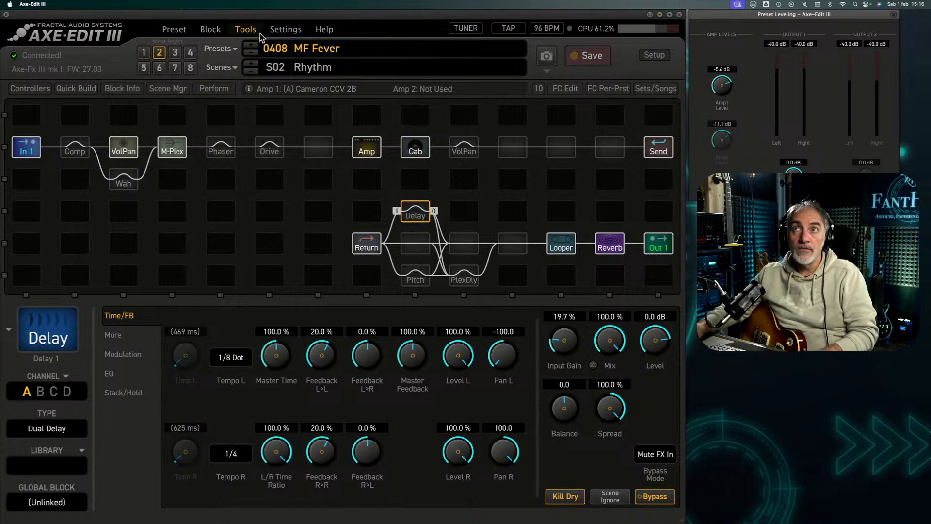
{"action": "left_click", "coordinate": [256, 46]}
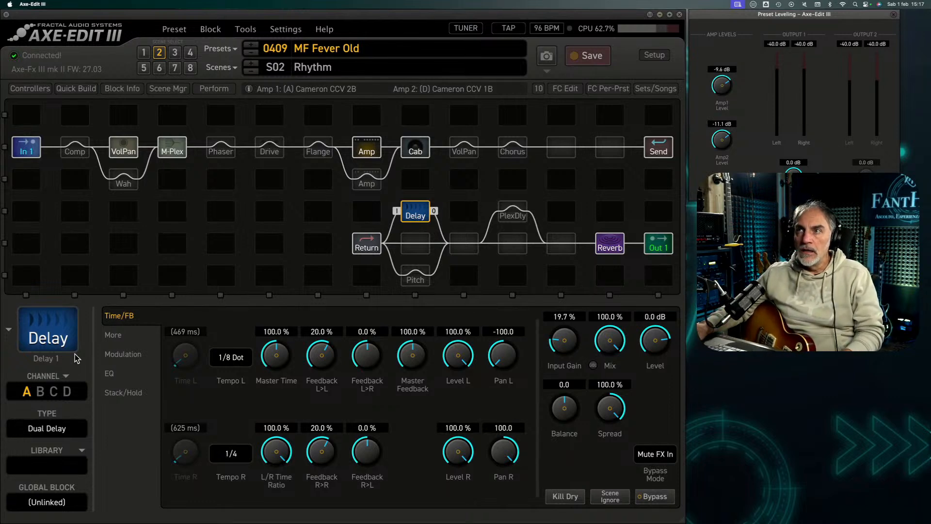
{"action": "left_click", "coordinate": [40, 392]}
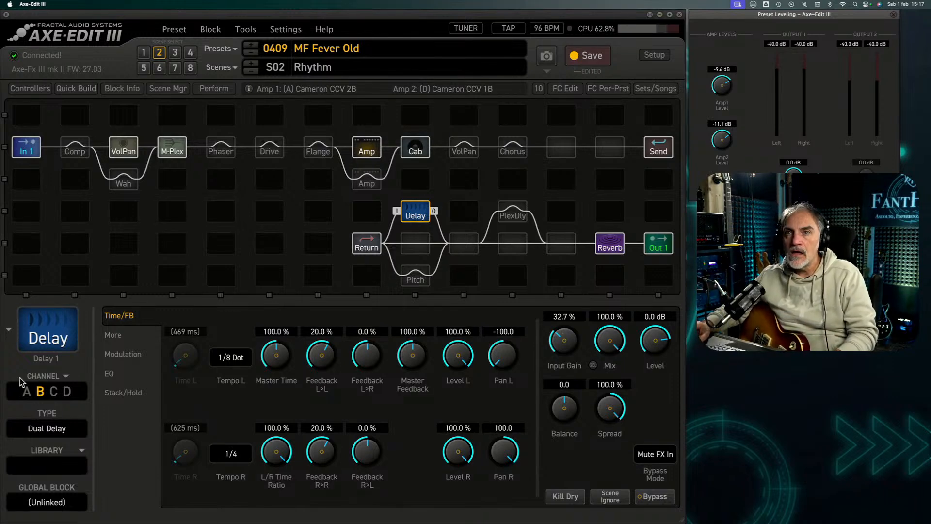
{"action": "left_click", "coordinate": [27, 392]}
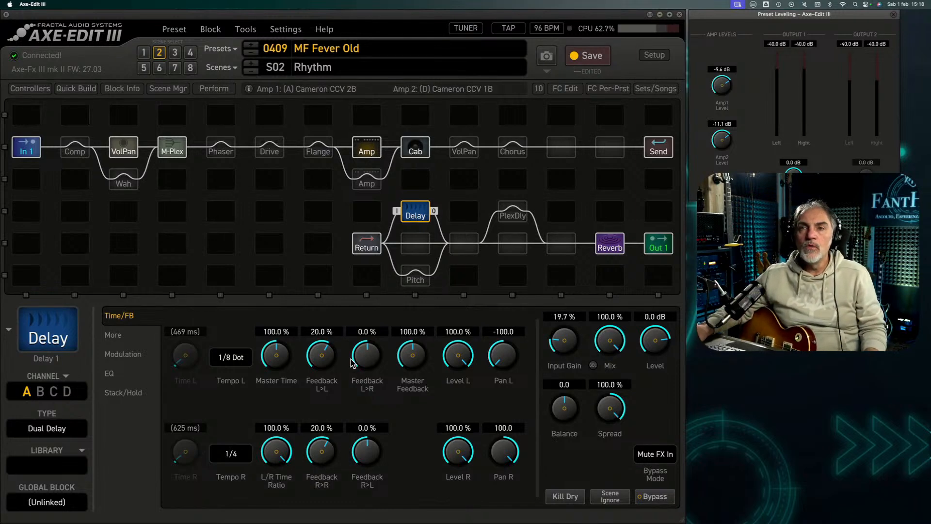
{"action": "left_click", "coordinate": [40, 393]}
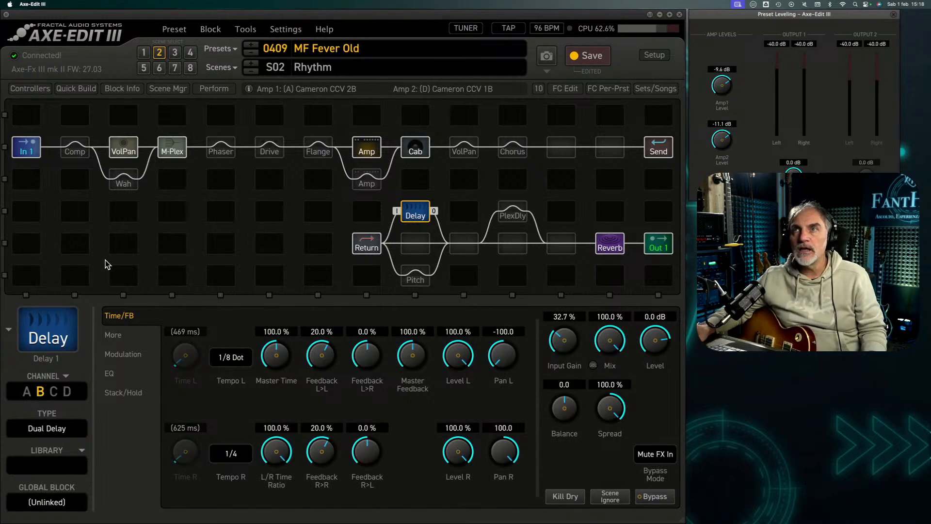
- Check the Delay block's channel and bypass state in scene 4 Lead Wha and scene 3 Clean of MF Fever Old
{"action": "left_click", "coordinate": [195, 54]}
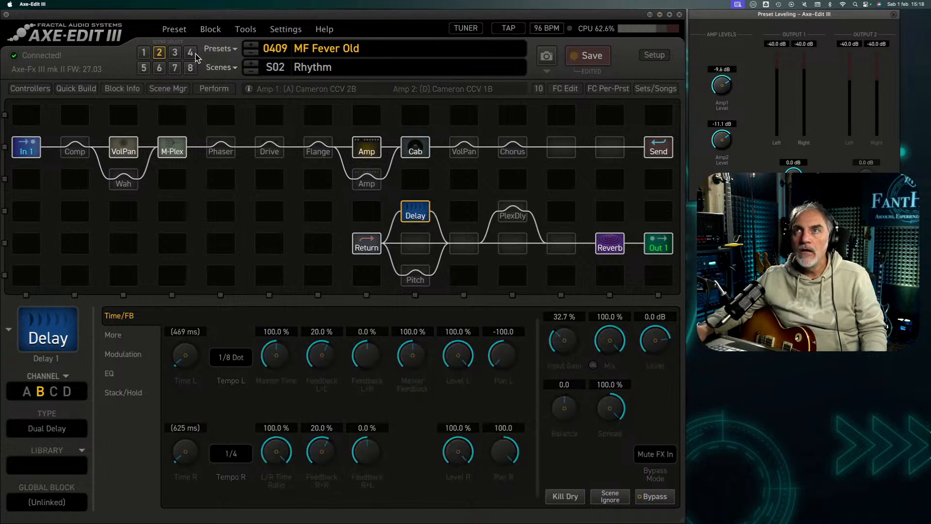
{"action": "left_click", "coordinate": [195, 55]}
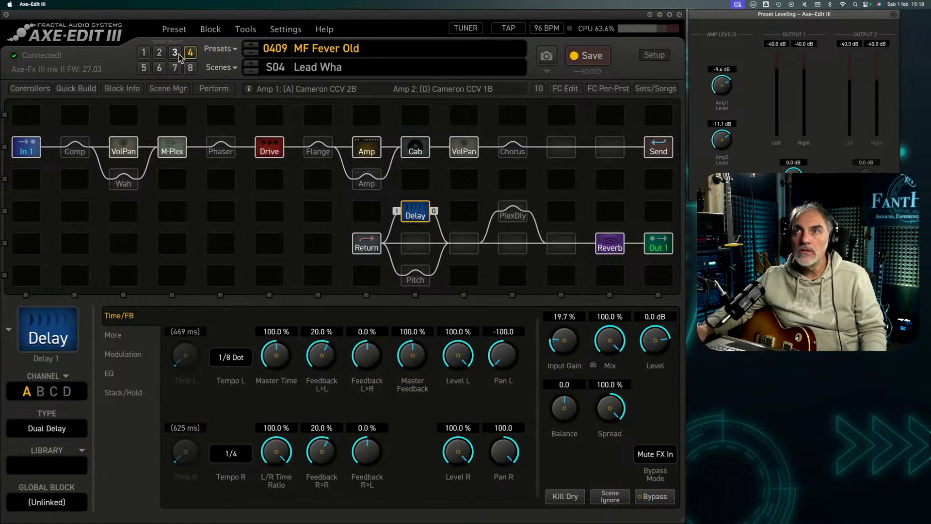
{"action": "left_click", "coordinate": [175, 53]}
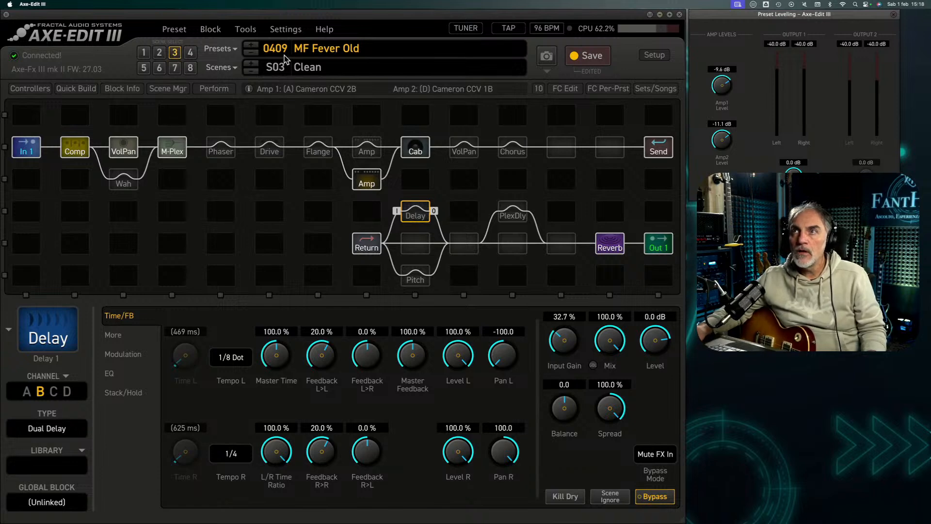
- In preset 0408 MF Fever, check the Delay block in scene 4 Clean+ and the Amp 1 block in scene 2 Rhythm
{"action": "left_click", "coordinate": [252, 54]}
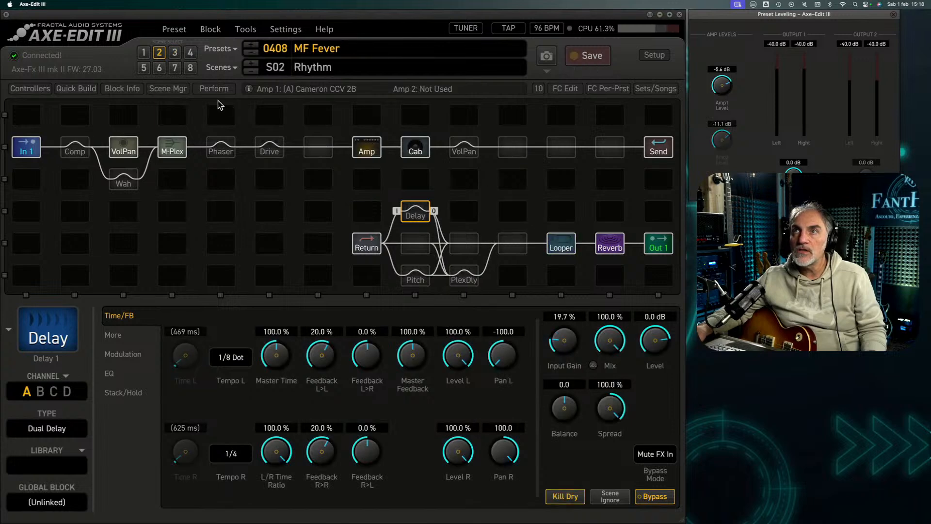
{"action": "left_click", "coordinate": [190, 52]}
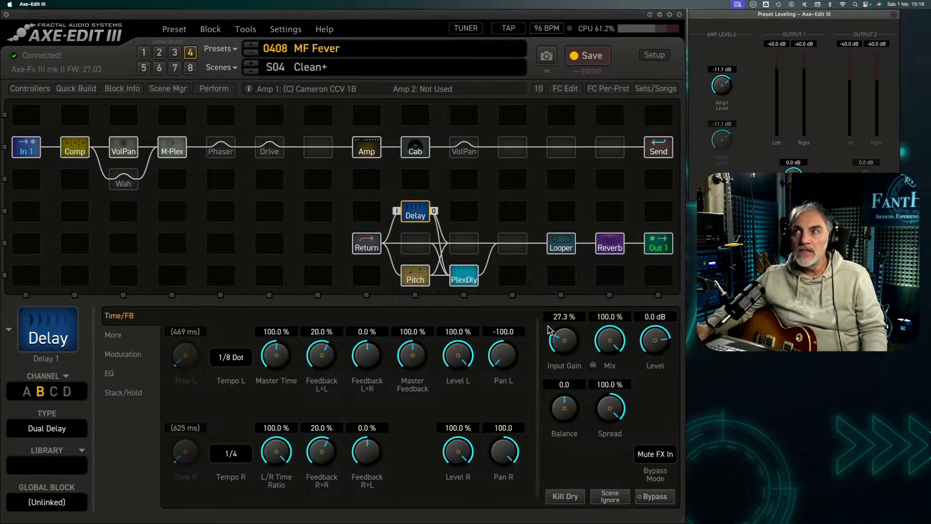
{"action": "left_click", "coordinate": [159, 53]}
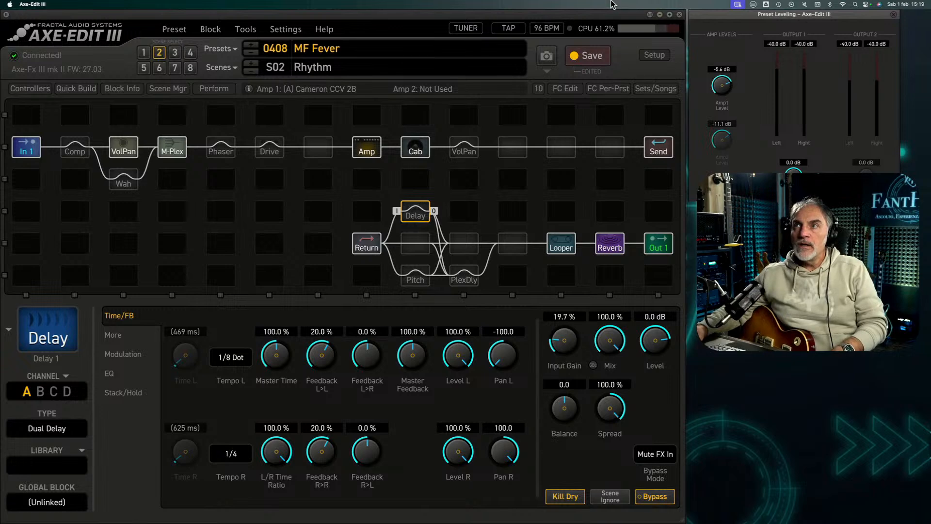
{"action": "left_click", "coordinate": [367, 152]}
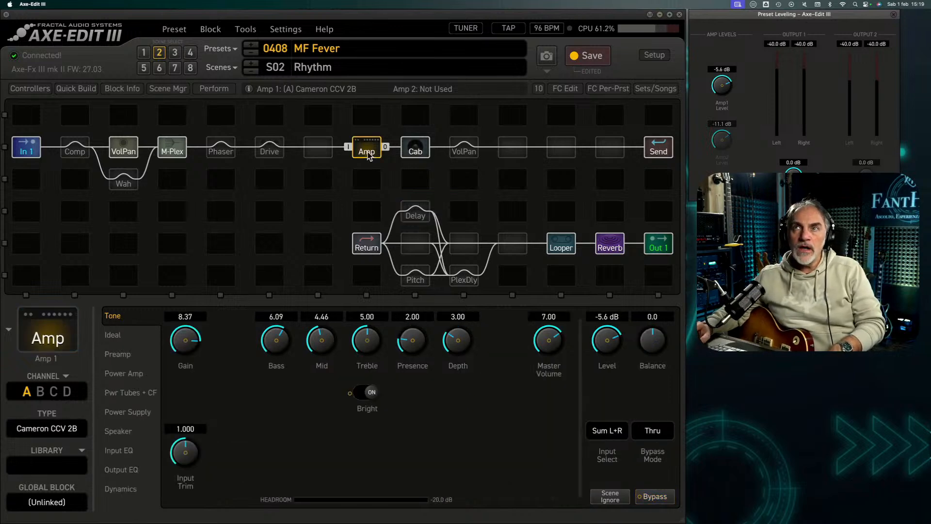
- Compare the Amp 1 block's channel and settings in scene 3 Crunch and scene 4 Clean+ of preset 0408 MF Fever
{"action": "left_click", "coordinate": [173, 53]}
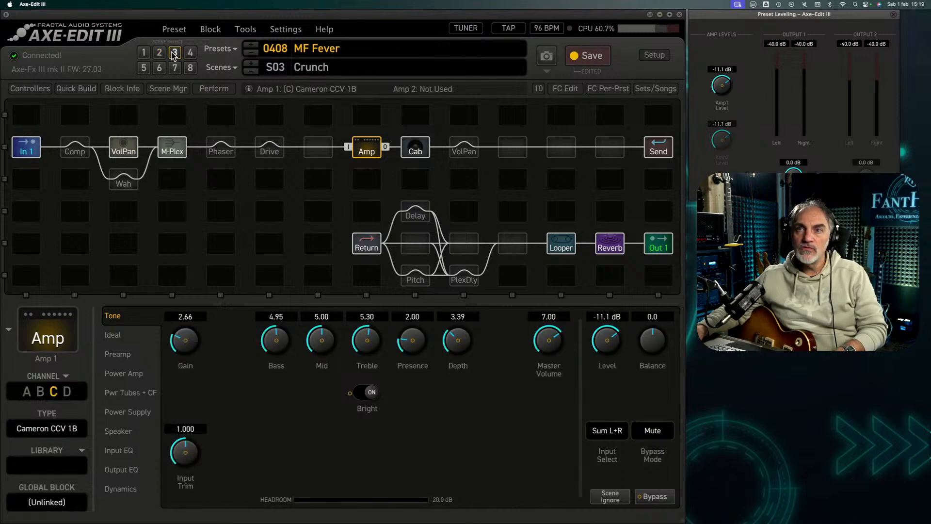
{"action": "left_click", "coordinate": [190, 53]}
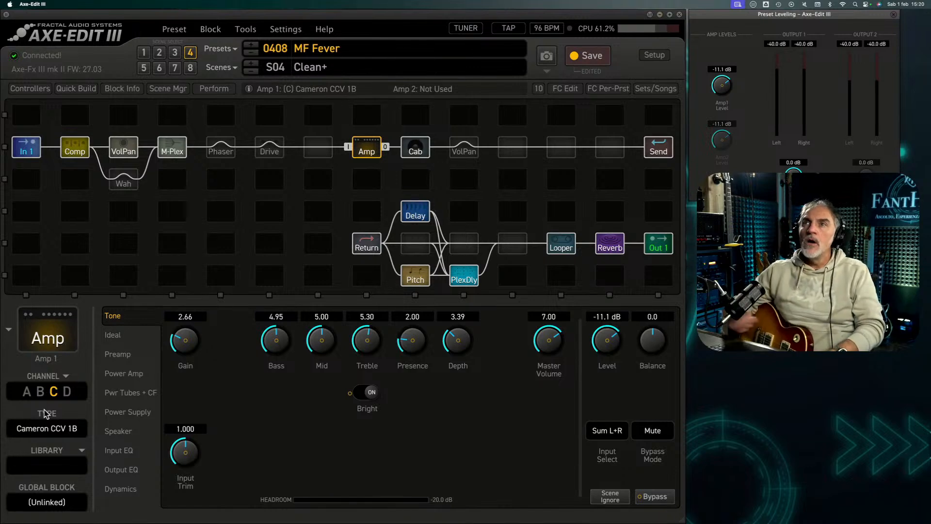
{"action": "left_click", "coordinate": [175, 53]}
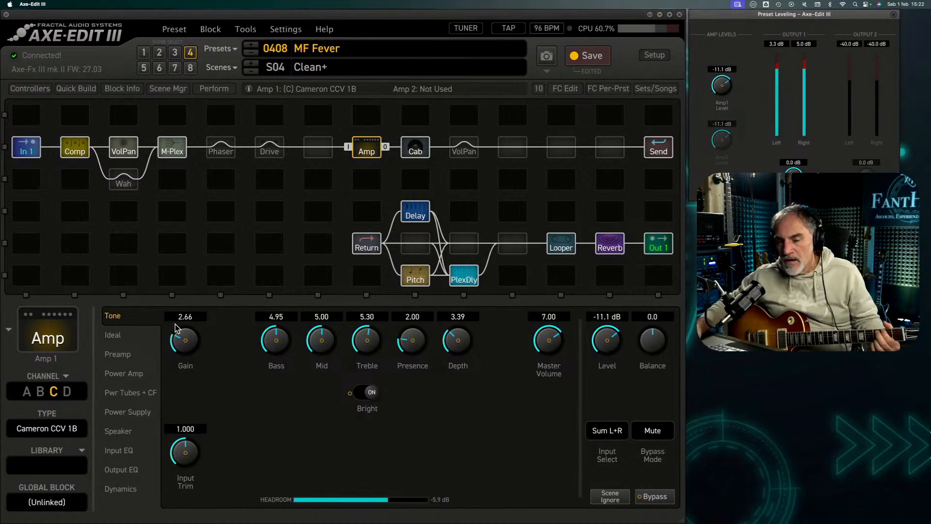
- Try Amp 1 channel C in scene 4 Clean+ with its gain lowered to 0.99 and then raised to 2.34
{"action": "left_click_drag", "start_coordinate": [176, 324], "coordinate": [174, 387]}
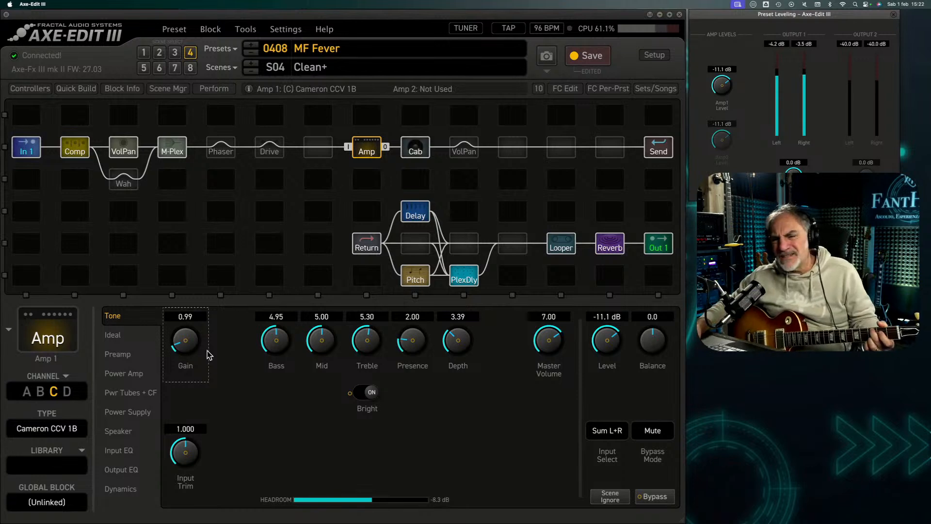
{"action": "left_click_drag", "start_coordinate": [190, 347], "coordinate": [184, 303]}
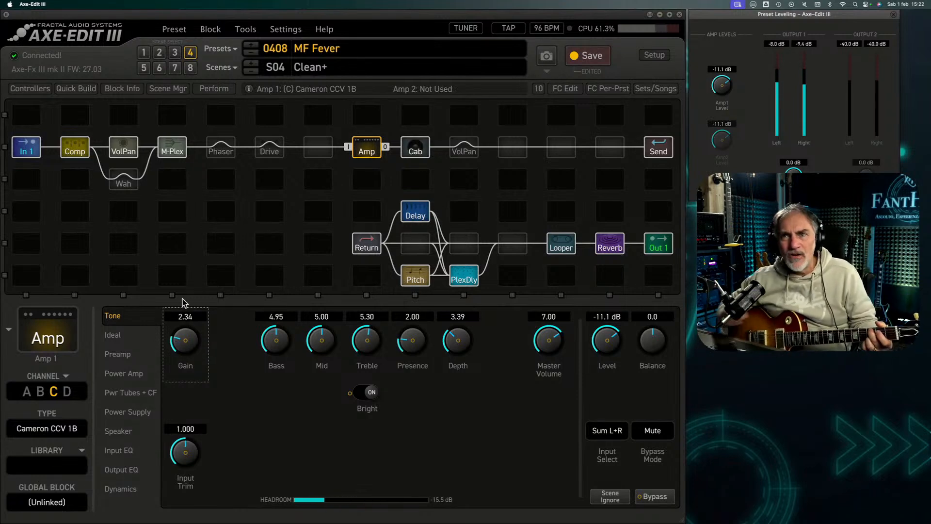
{"action": "scroll", "coordinate": [194, 344], "scroll_direction": "up", "scroll_amount": 1}
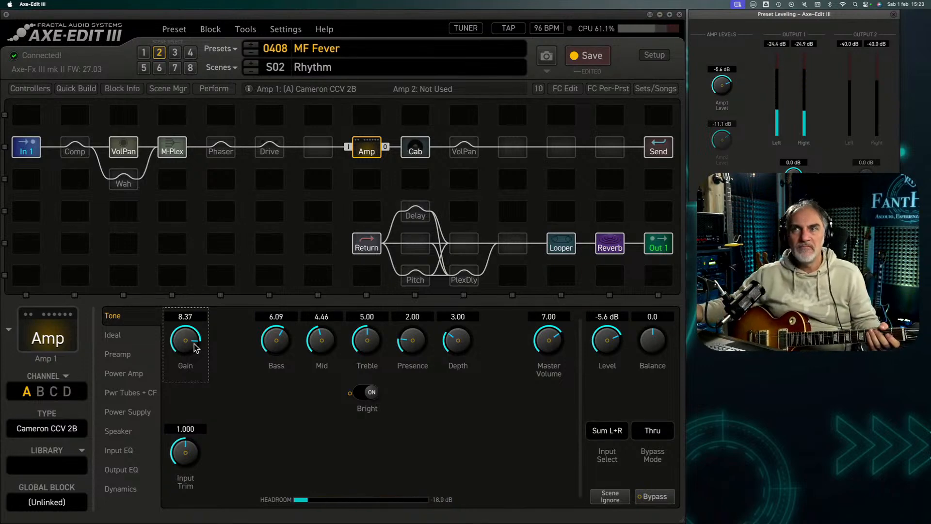
- Load preset 0409 MF Fever Old and bypass its Delay block in scene 2 Rhythm
{"action": "left_click", "coordinate": [253, 54]}
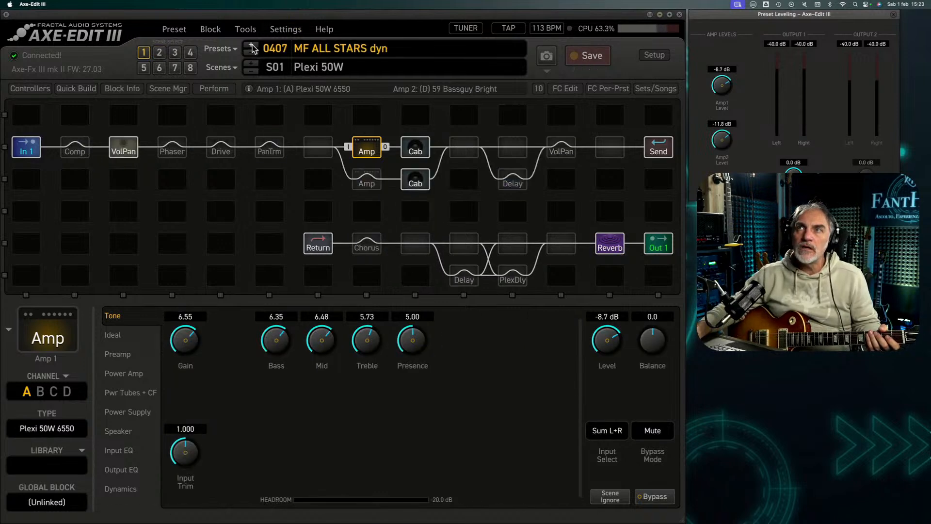
{"action": "left_click", "coordinate": [251, 47]}
{"action": "left_click", "coordinate": [251, 47]}
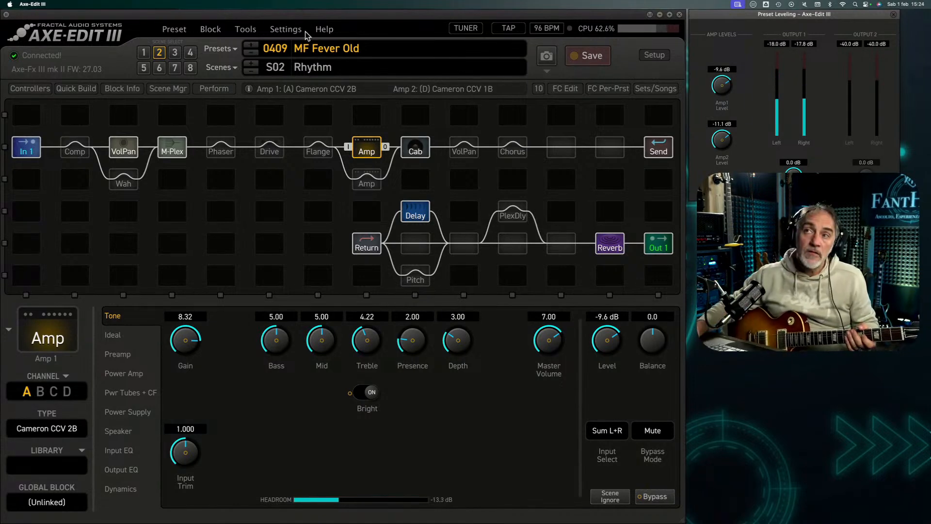
{"action": "left_click", "coordinate": [422, 214]}
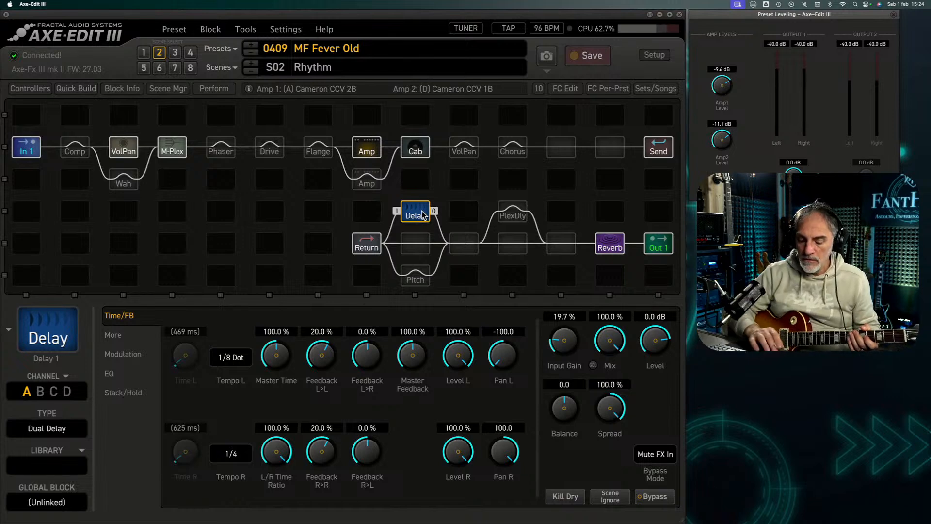
{"action": "left_click", "coordinate": [422, 214]}
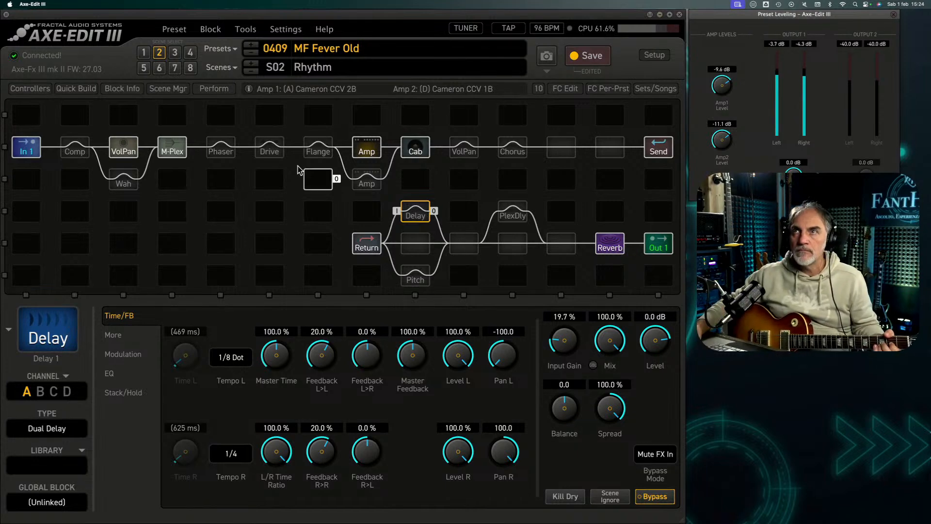
- Engage the Delay block in scene 2 Rhythm of preset 0408 MF Fever, compare it with preset 0409, and reload 0408
{"action": "left_click", "coordinate": [247, 55]}
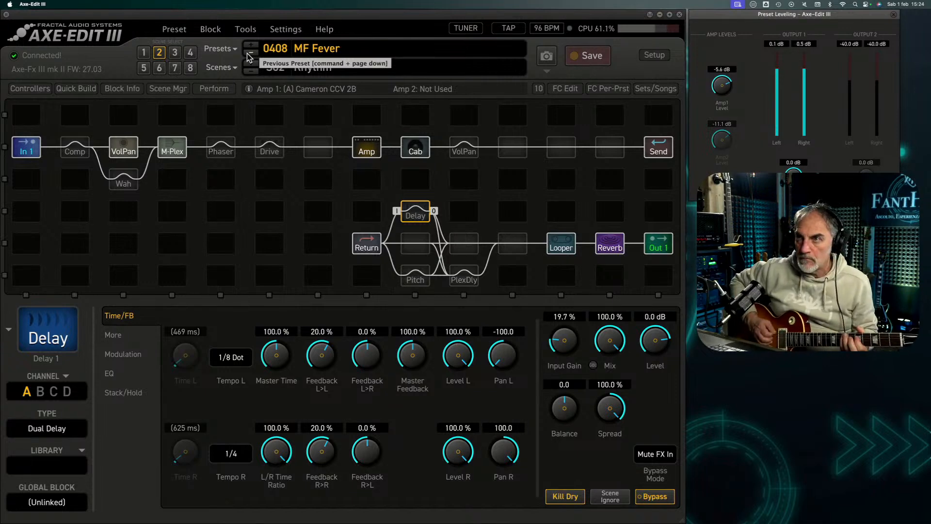
{"action": "left_click", "coordinate": [421, 214]}
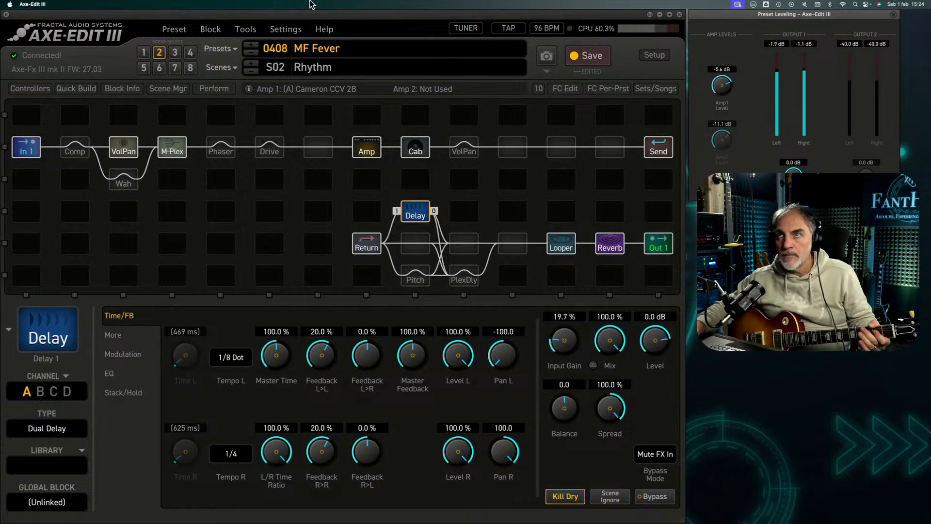
{"action": "left_click", "coordinate": [250, 47]}
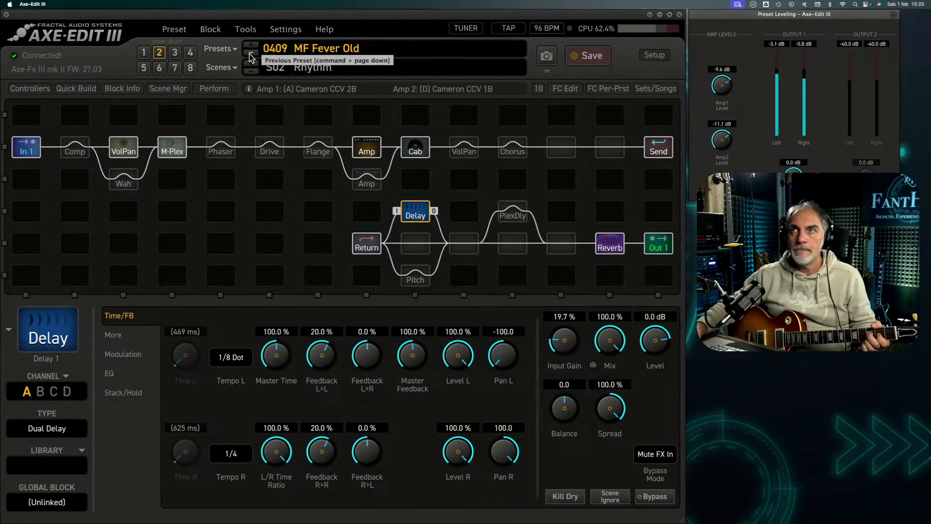
{"action": "left_click", "coordinate": [250, 57]}
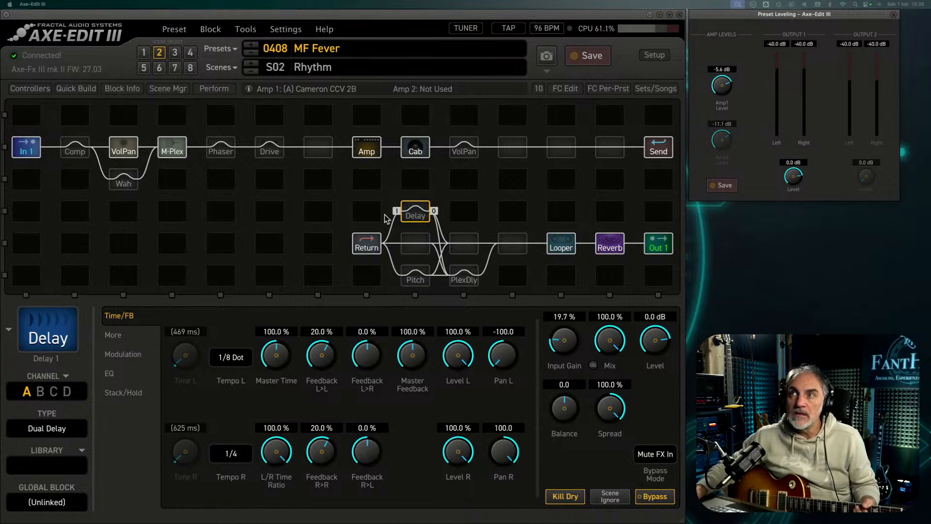
- Compare the Rhythm scene of presets 0409 MF Fever Old and 0408 MF Fever, including the Drive block, ending on 0408
{"action": "left_click", "coordinate": [249, 47]}
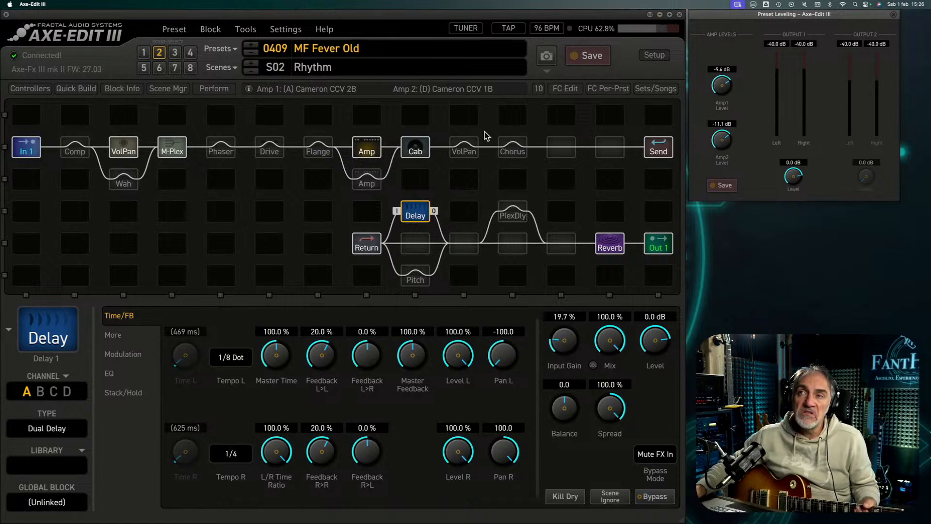
{"action": "left_click", "coordinate": [258, 53]}
{"action": "left_click", "coordinate": [258, 54]}
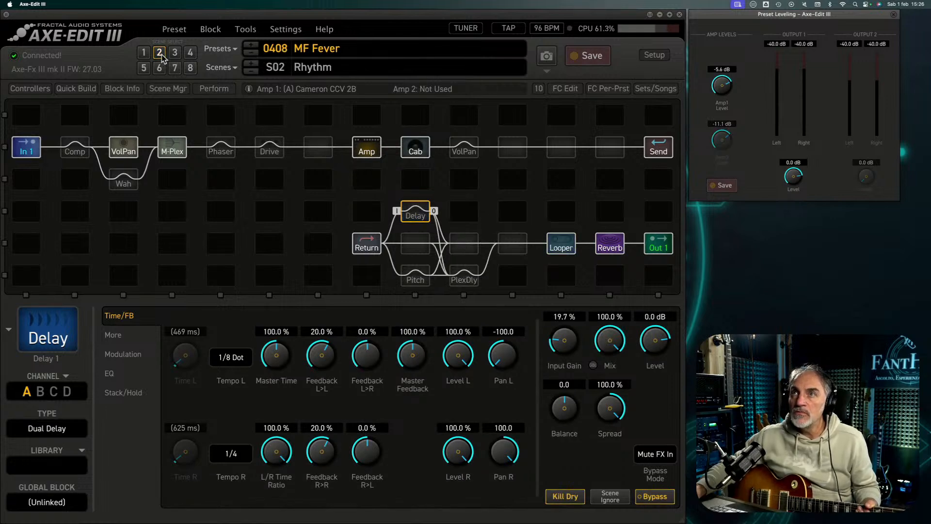
{"action": "left_click", "coordinate": [266, 149]}
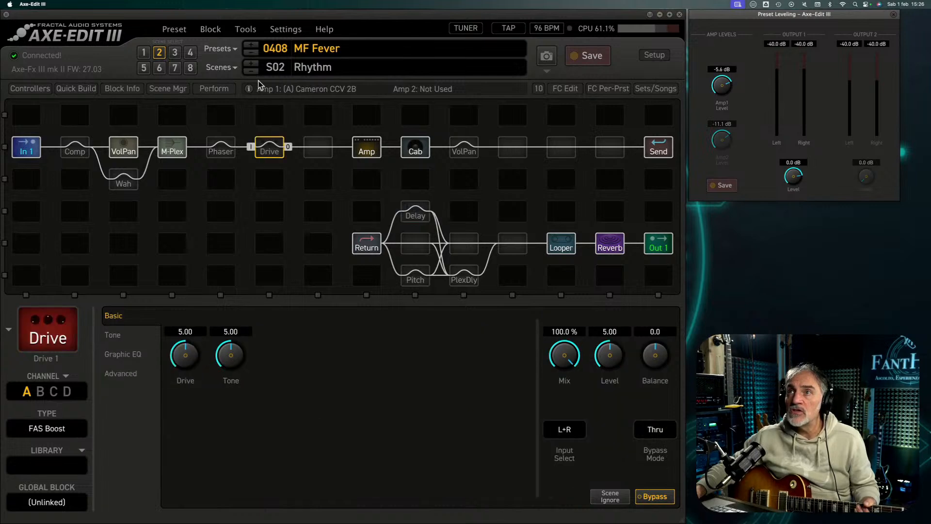
{"action": "left_click", "coordinate": [250, 45]}
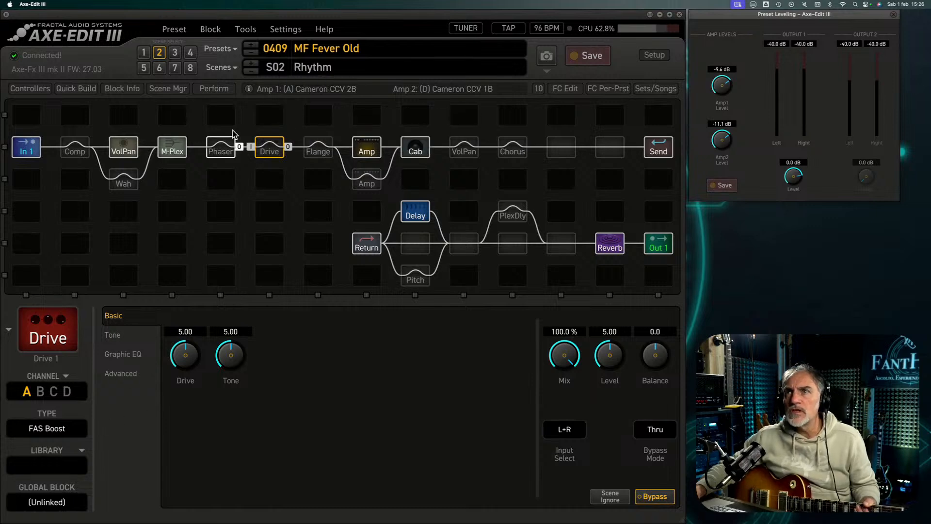
{"action": "left_click", "coordinate": [250, 56]}
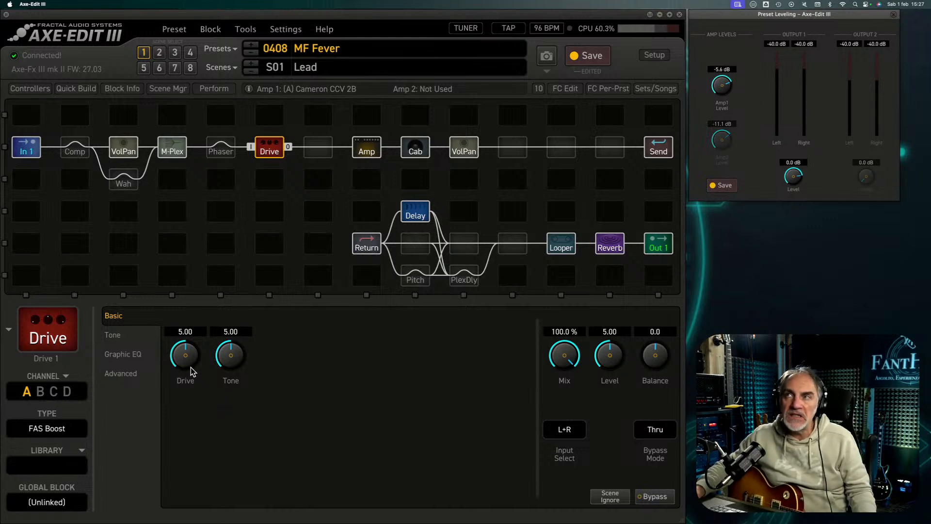
- Check the VolPan block after the cab in scene 1 Lead, then inspect Amp 1 and toggle the Delay block's bypass in scene 2 Rhythm
{"action": "left_click", "coordinate": [457, 148]}
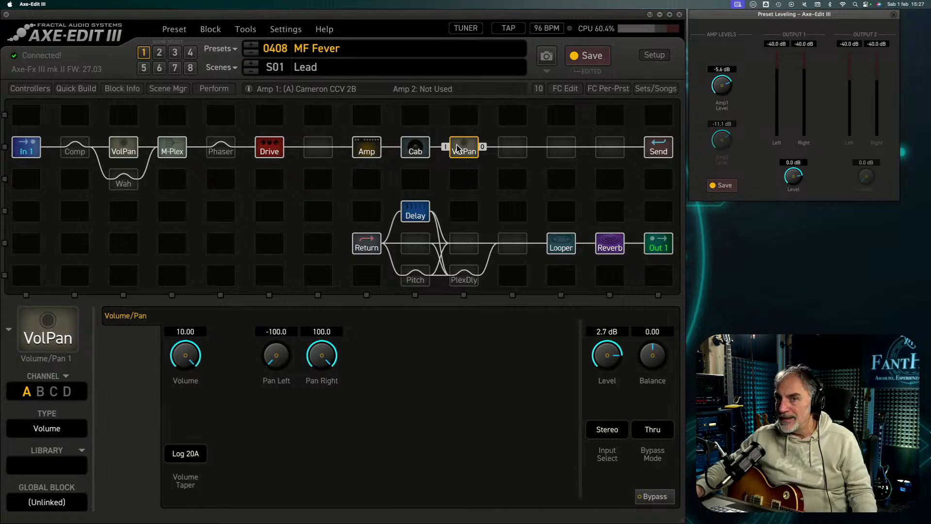
{"action": "left_click", "coordinate": [371, 152]}
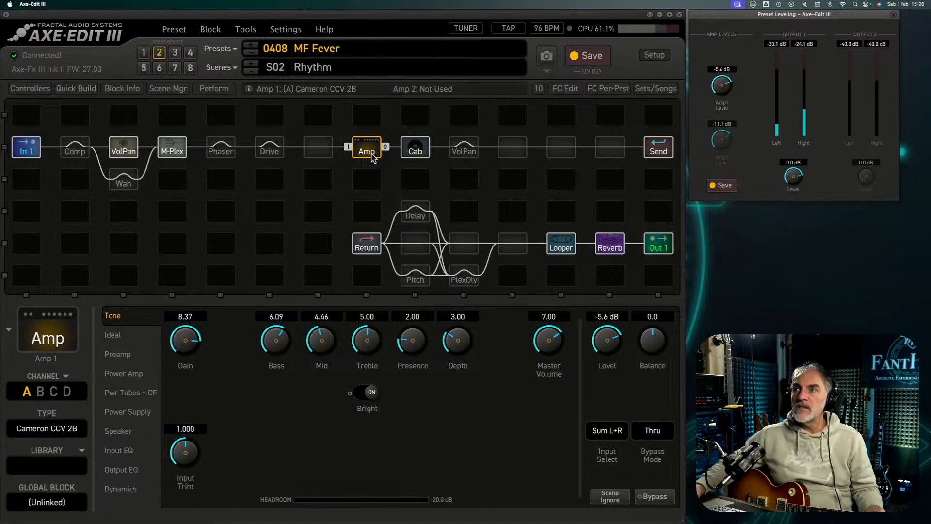
{"action": "left_click", "coordinate": [410, 209]}
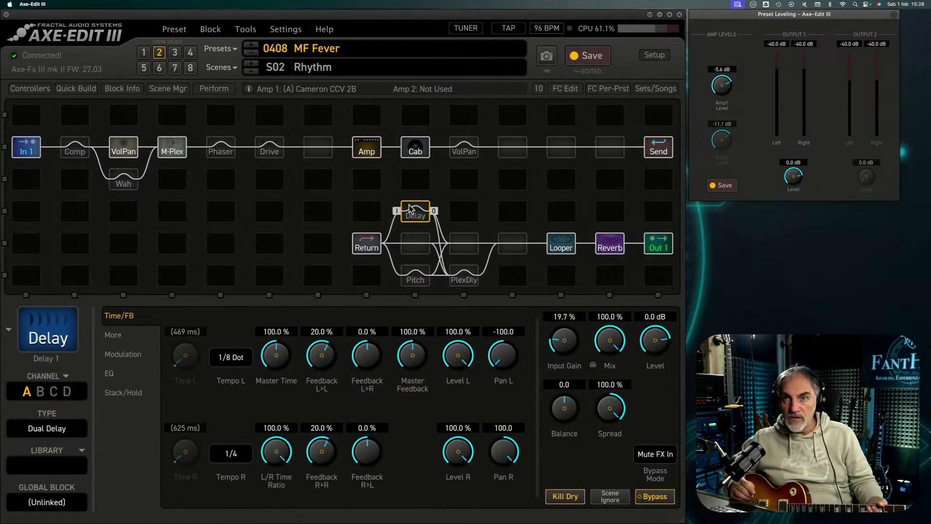
{"action": "key", "text": "space"}
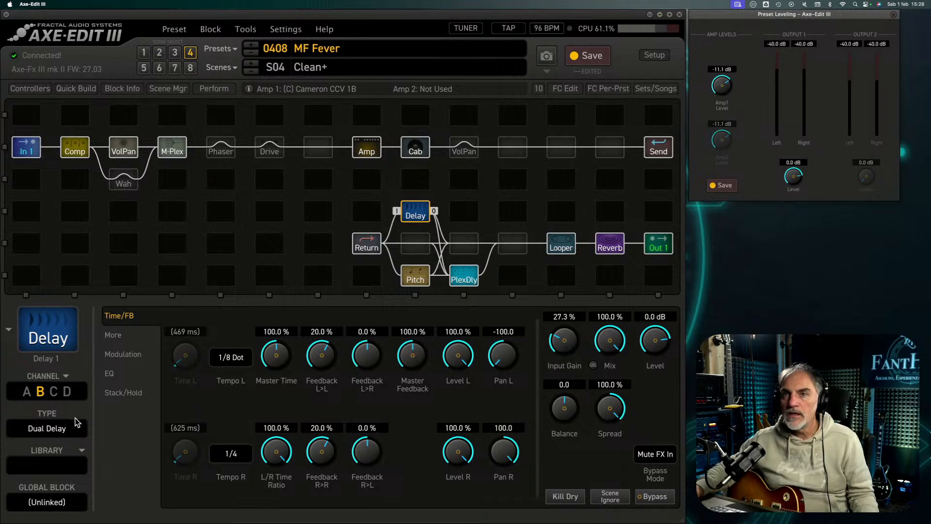
- Copy the Delay block's channel B to channel C in scene 4 Clean+, switch to channel C, and set its Input Gain to 44.7%
{"action": "left_click", "coordinate": [66, 376]}
{"action": "mouse_move", "coordinate": [126, 275]}
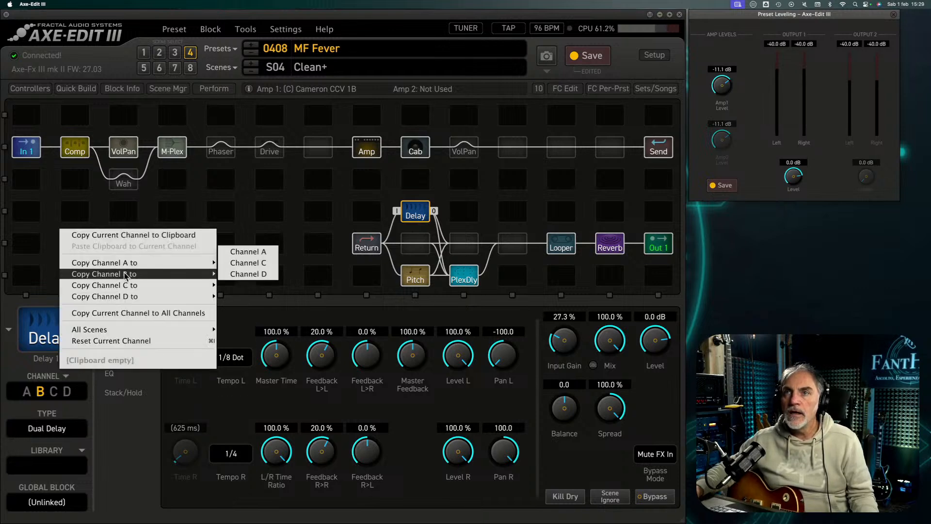
{"action": "left_click", "coordinate": [231, 264]}
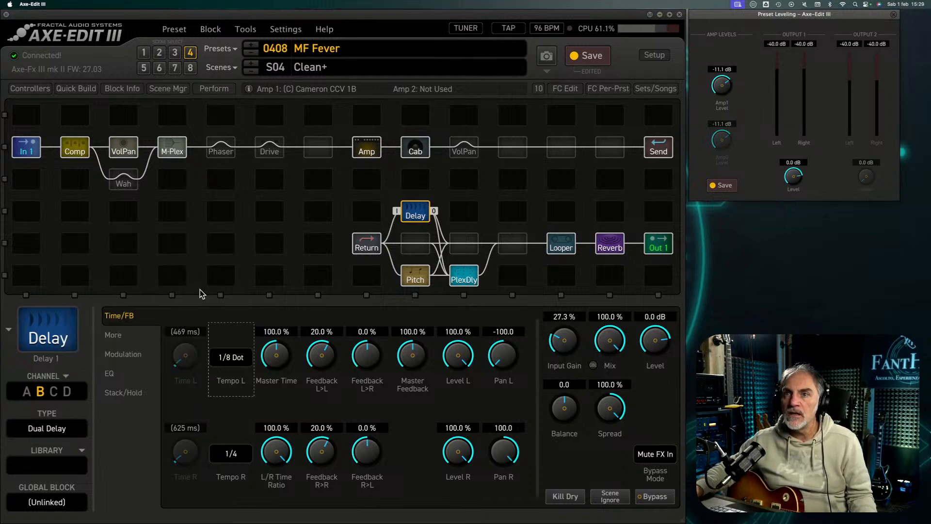
{"action": "left_click", "coordinate": [54, 392]}
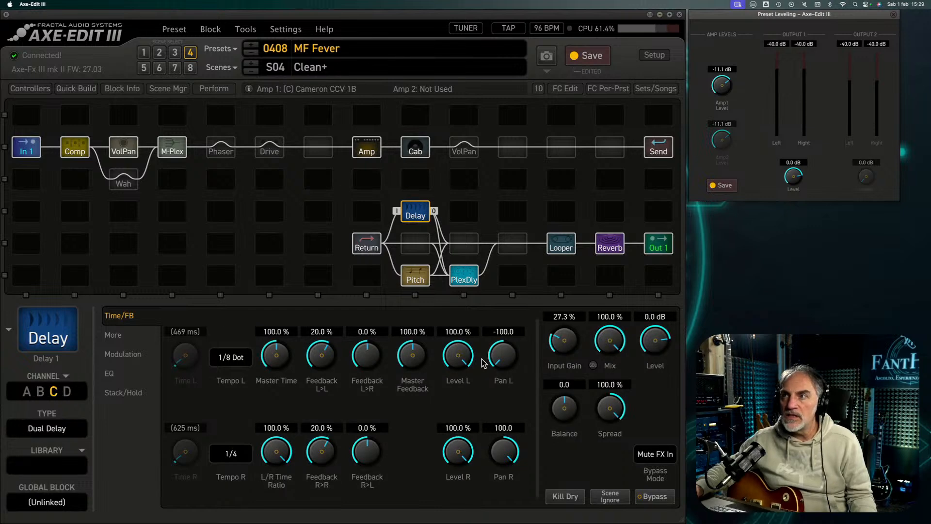
{"action": "left_click_drag", "start_coordinate": [564, 342], "coordinate": [562, 290]}
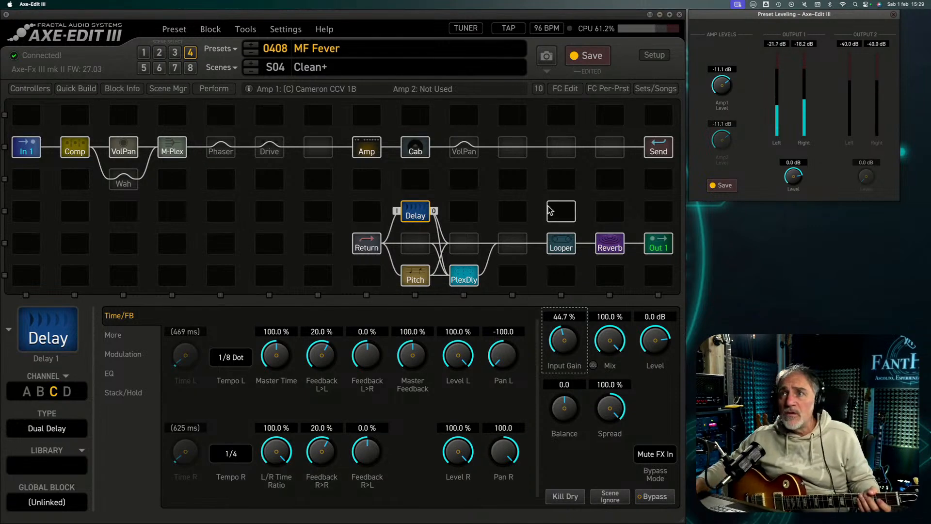
- Check the PlexDly block's settings and its channel B in scene 4 Clean+
{"action": "left_click", "coordinate": [474, 282]}
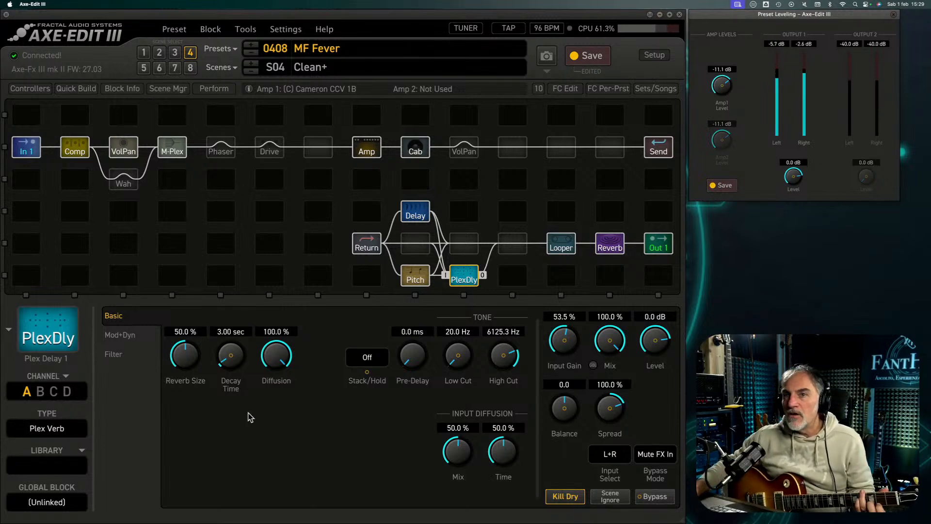
{"action": "left_click", "coordinate": [42, 392]}
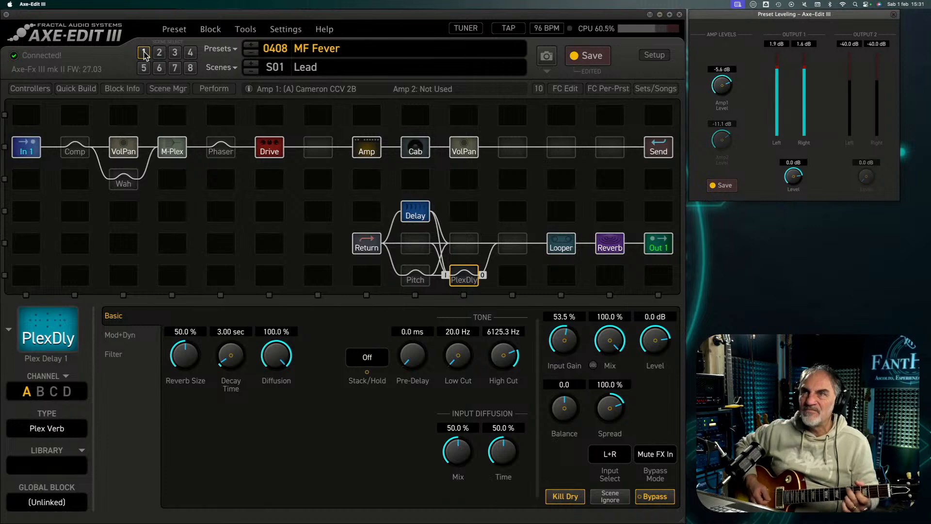
- Inspect Amp 1 and alternate between scene 1 Lead and scene 2 Rhythm to compare their active blocks and output levels
{"action": "left_click", "coordinate": [160, 53]}
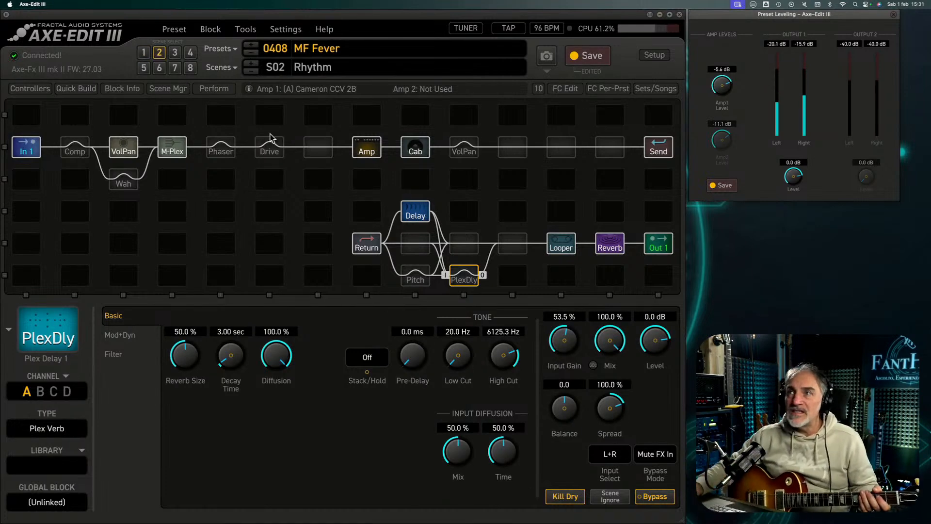
{"action": "left_click", "coordinate": [378, 155]}
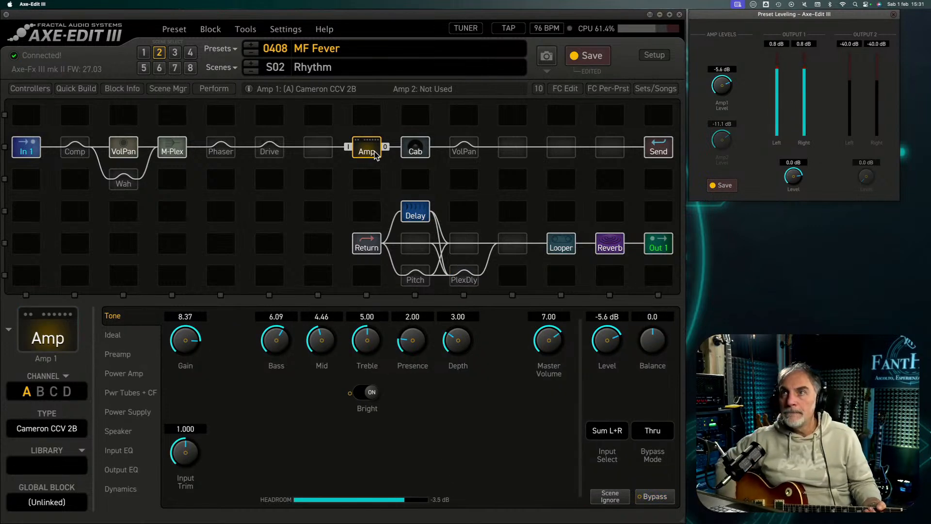
{"action": "key", "text": "super+1"}
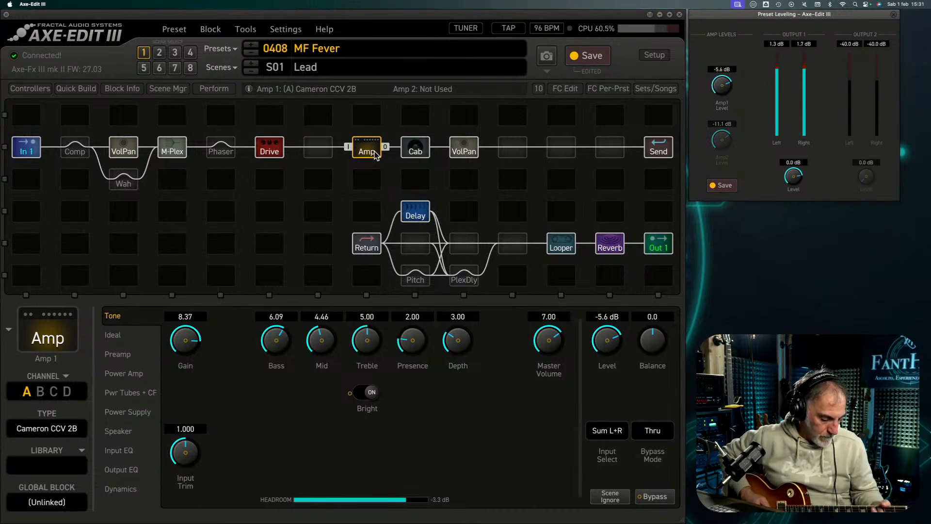
{"action": "key", "text": "super+2"}
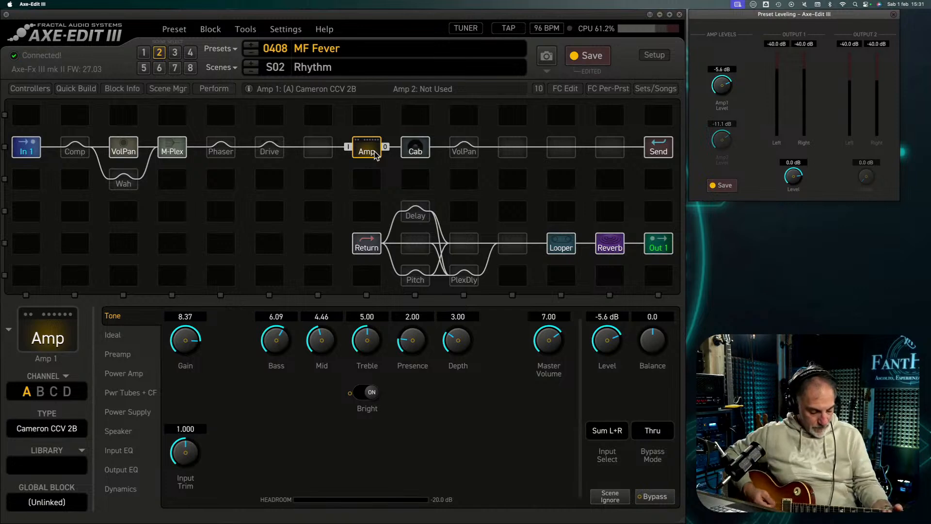
{"action": "key", "text": "super+1"}
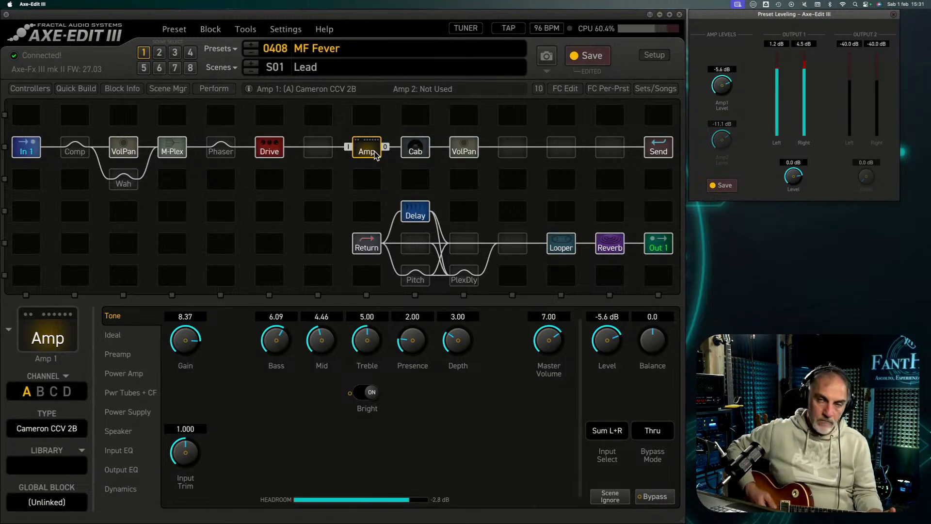
{"action": "key", "text": "super+2"}
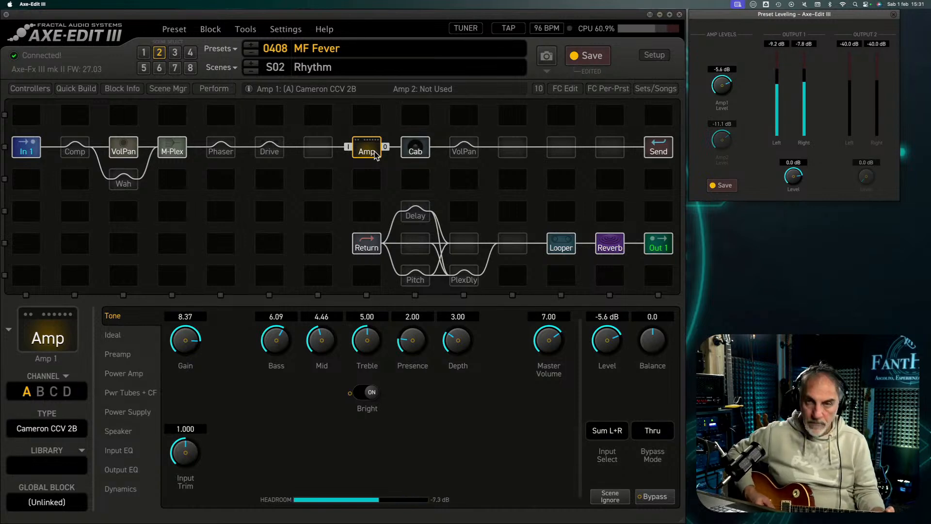
- Switch Amp 1 to channel D in scene 4 Clean+ and lower its Mid to 3.06
{"action": "key", "text": "super+3"}
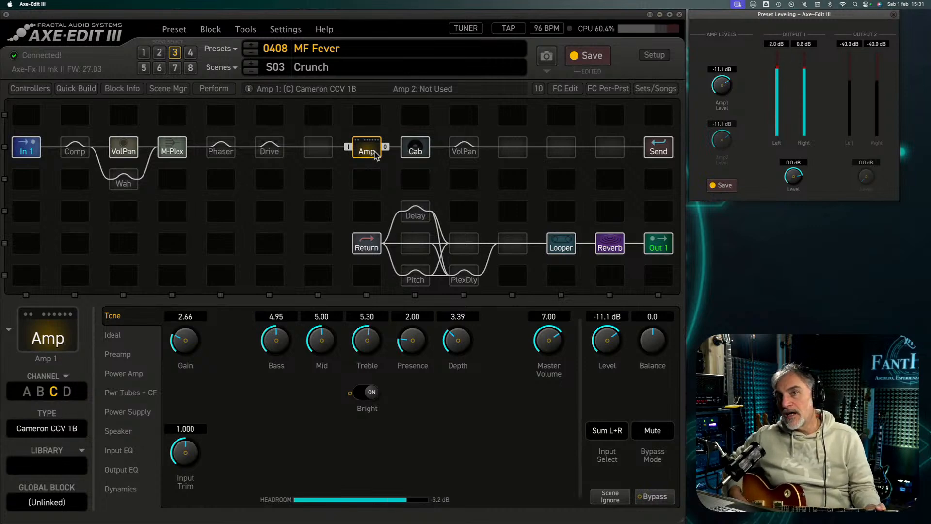
{"action": "key", "text": "super+4"}
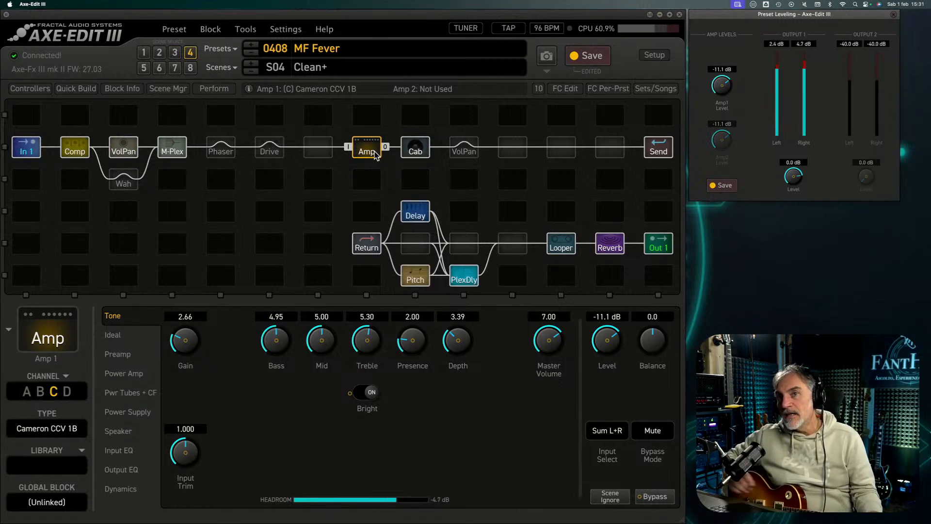
{"action": "left_click", "coordinate": [68, 391]}
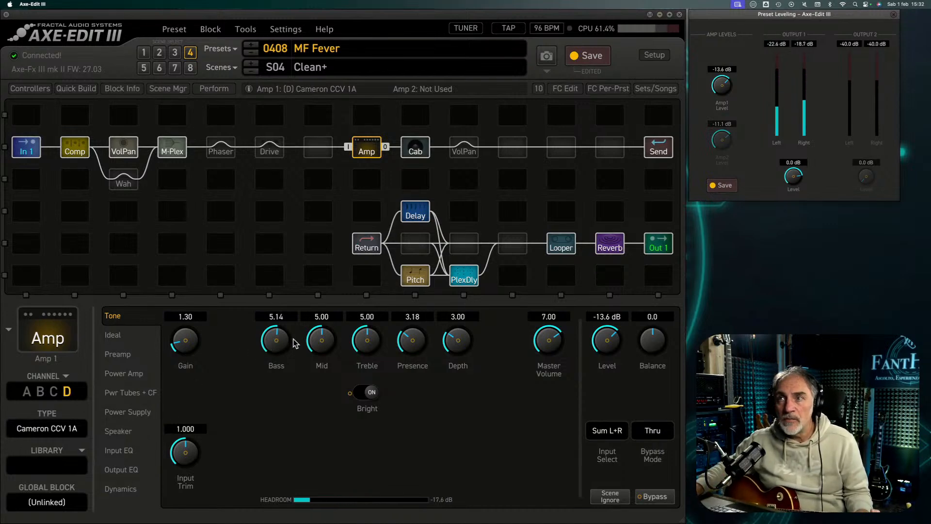
{"action": "left_click_drag", "start_coordinate": [313, 345], "coordinate": [291, 375]}
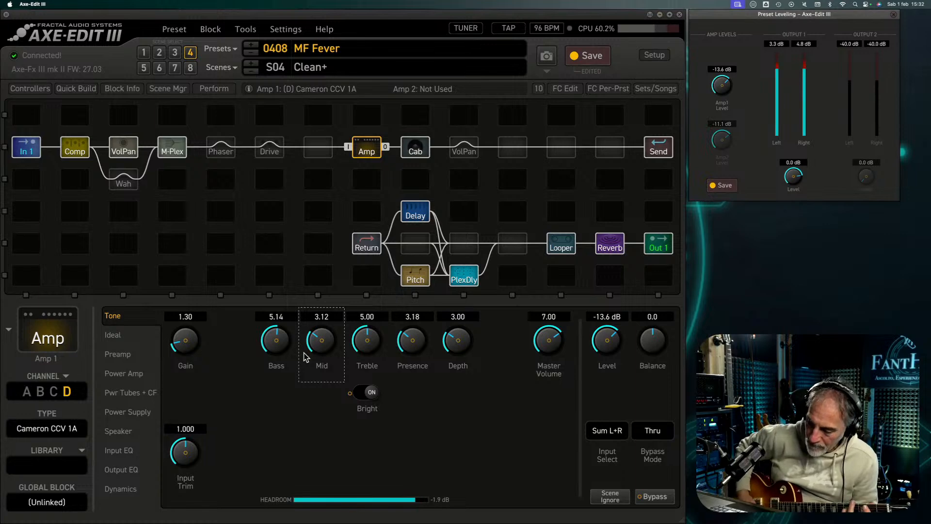
{"action": "left_click_drag", "start_coordinate": [329, 349], "coordinate": [311, 335]}
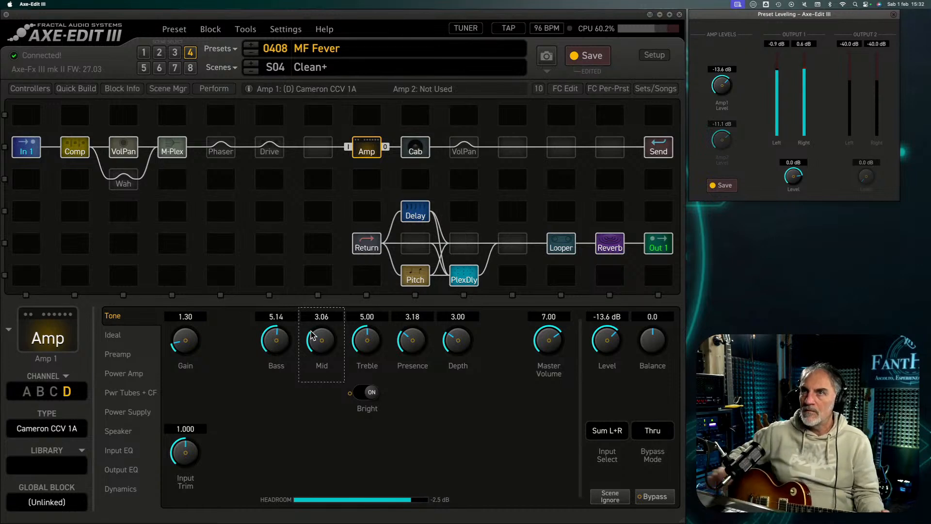
- Compare the Multiplexer's input selection between scene 5 Lead Wha and scene 1 Lead, and check the Wah block's settings
{"action": "left_click", "coordinate": [145, 69]}
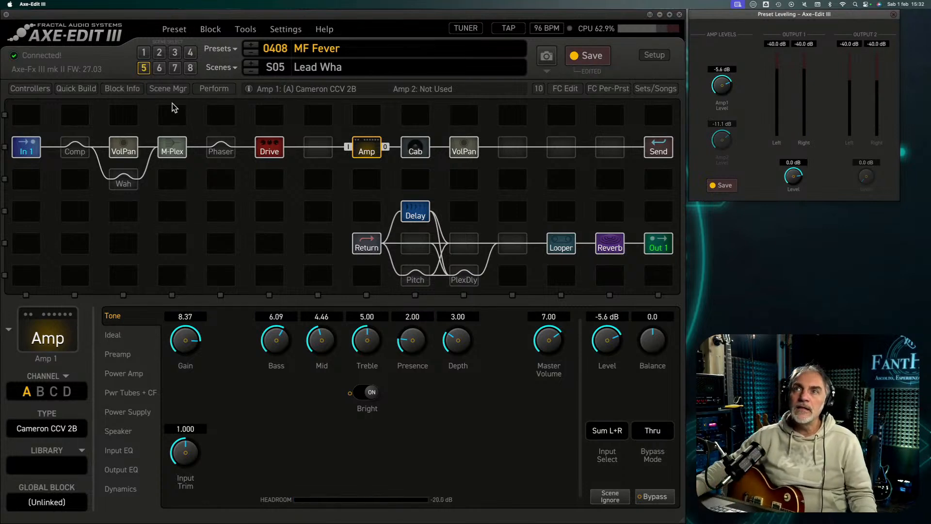
{"action": "left_click", "coordinate": [180, 153]}
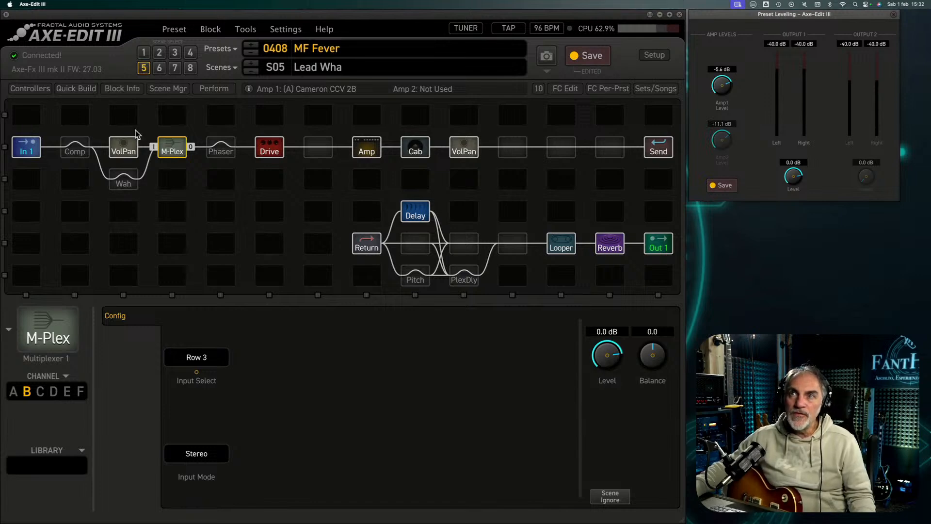
{"action": "left_click", "coordinate": [142, 55]}
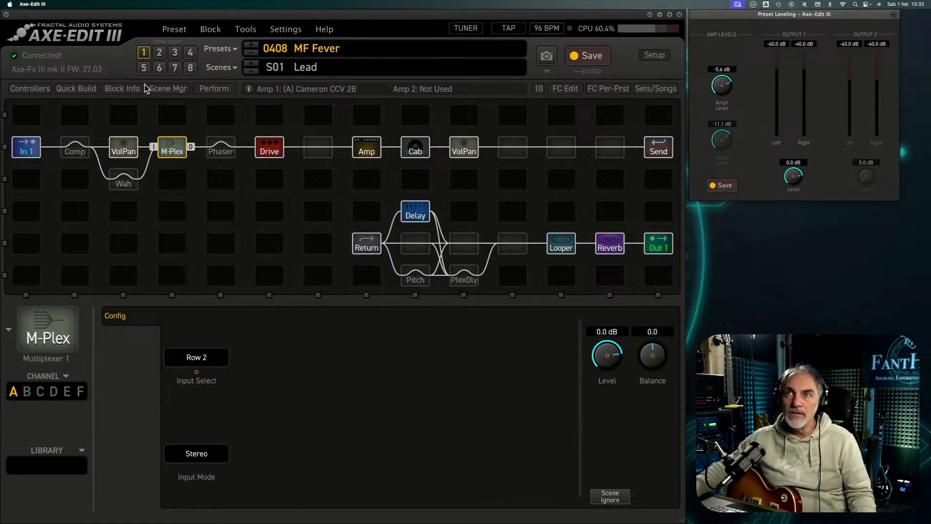
{"action": "left_click", "coordinate": [144, 68]}
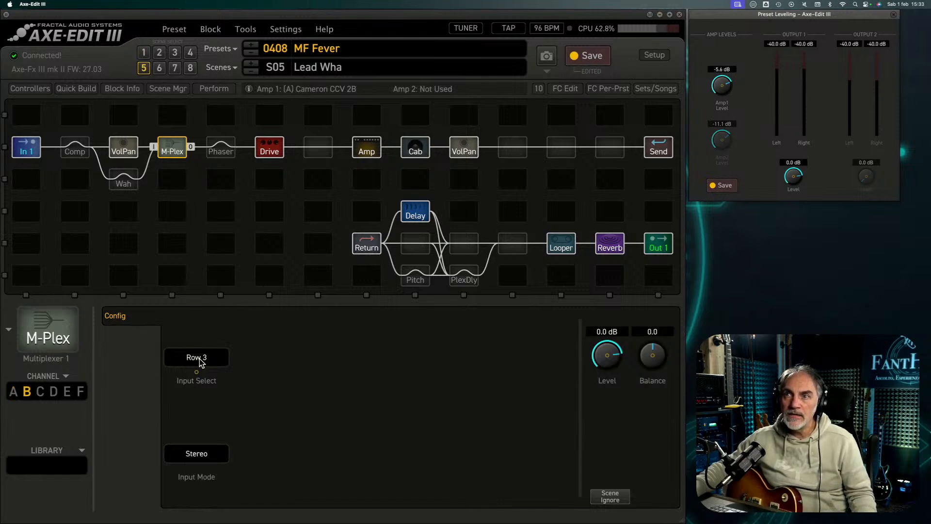
{"action": "left_click", "coordinate": [124, 184]}
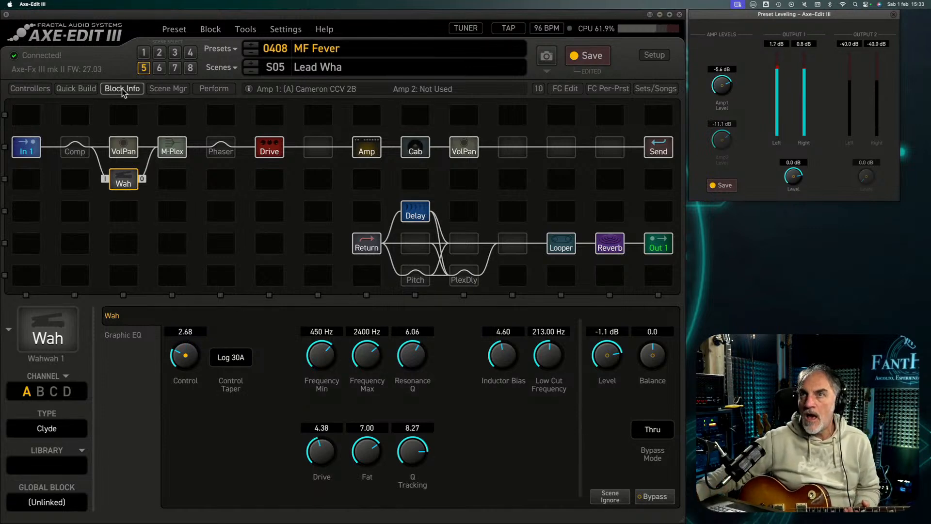
{"action": "left_click", "coordinate": [144, 53]}
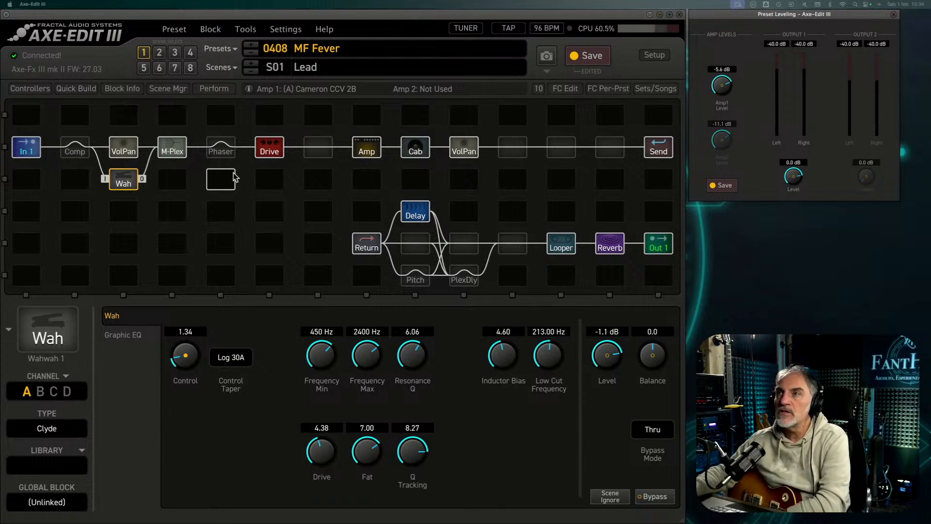
- Review Amp 1 and the Pitch block in scene 6 Fever, and switch the PlexDly block to channel B
{"action": "left_click", "coordinate": [160, 68]}
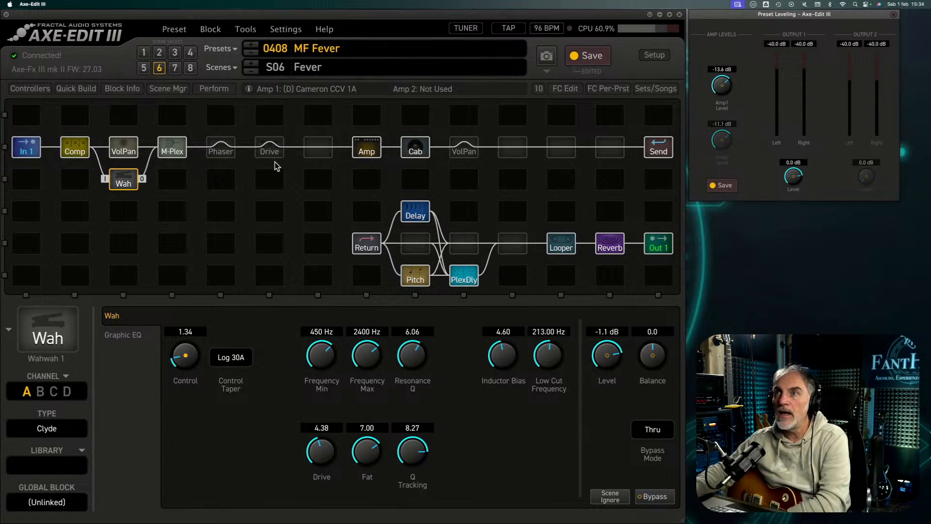
{"action": "left_click", "coordinate": [370, 154]}
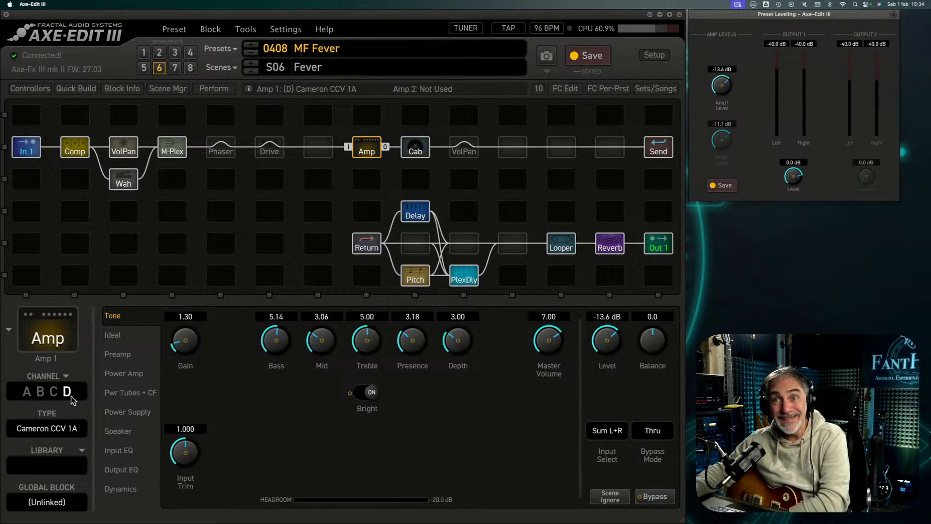
{"action": "left_click", "coordinate": [464, 280]}
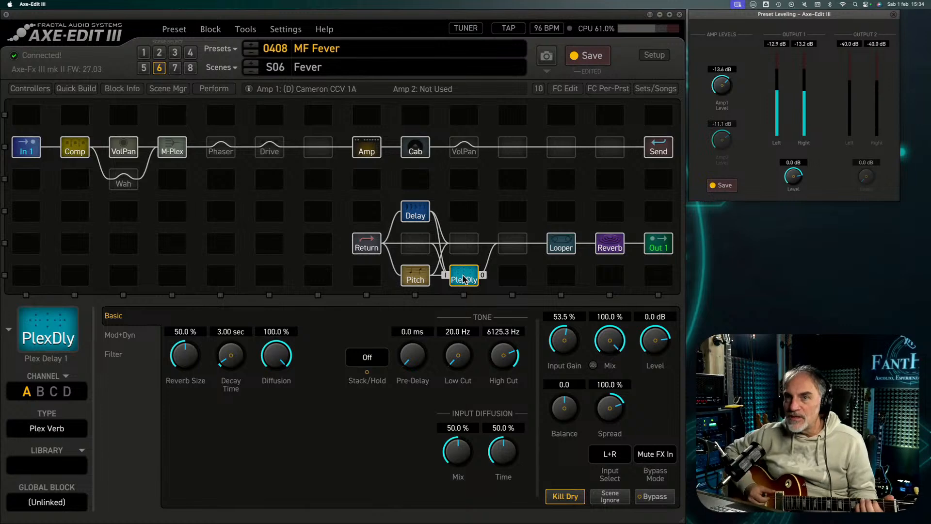
{"action": "left_click", "coordinate": [418, 280]}
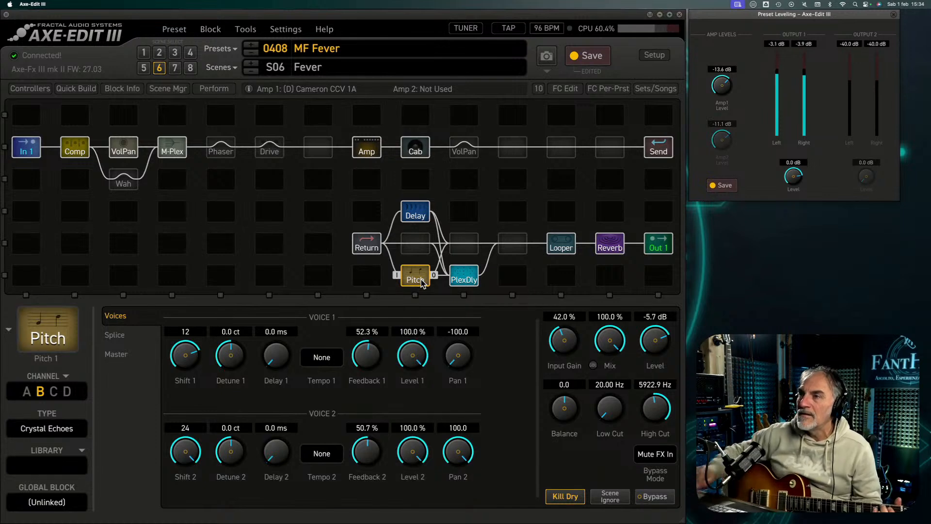
{"action": "left_click", "coordinate": [458, 279]}
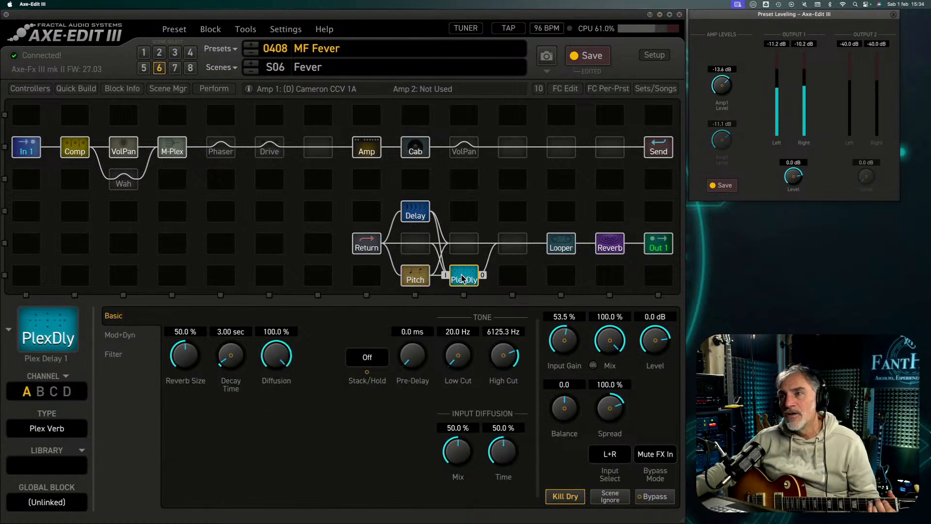
{"action": "left_click", "coordinate": [40, 392]}
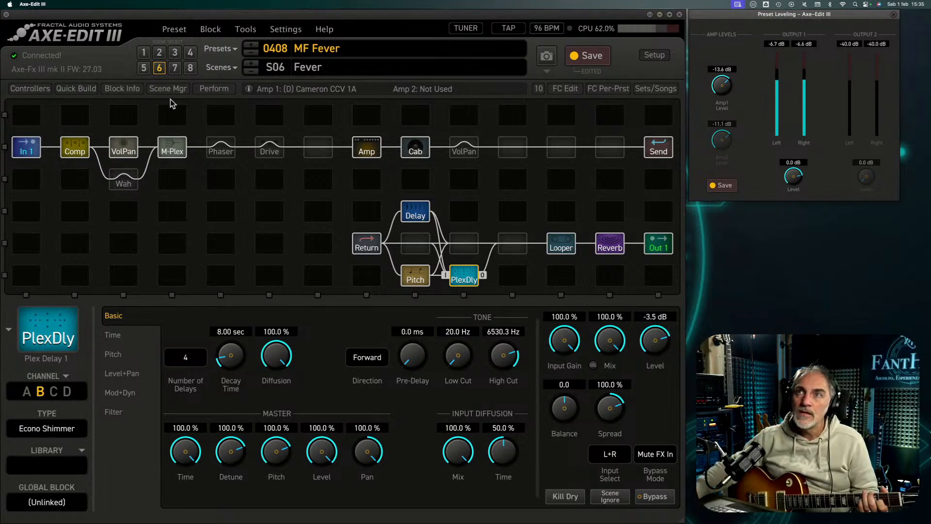
- Check the PlexDly block in scene 7 Crunch Plex and switch Amp 1 to channel D
{"action": "left_click", "coordinate": [175, 69]}
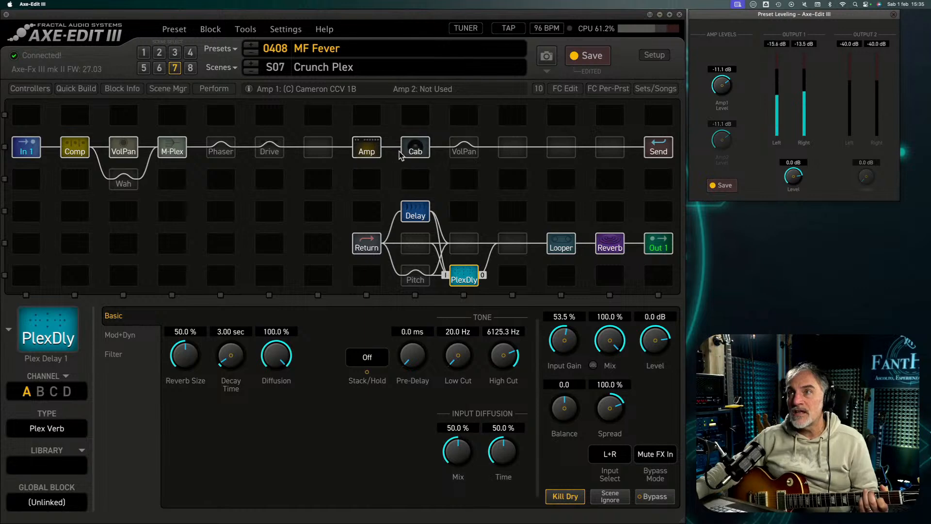
{"action": "left_click", "coordinate": [381, 156]}
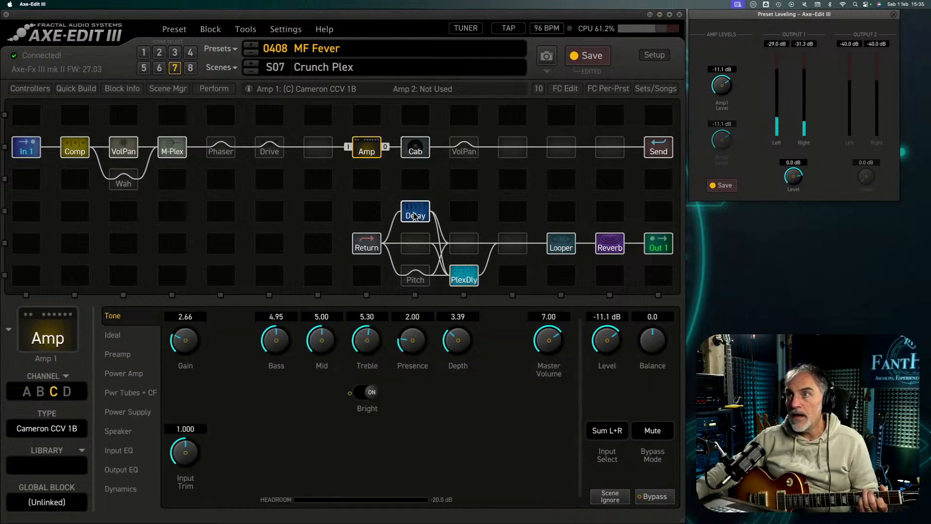
{"action": "left_click", "coordinate": [467, 278]}
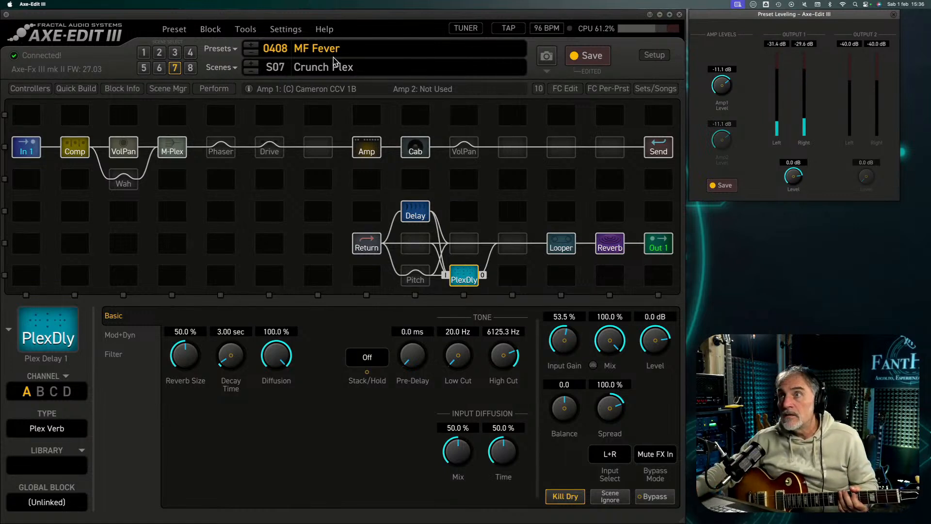
{"action": "left_click", "coordinate": [359, 141]}
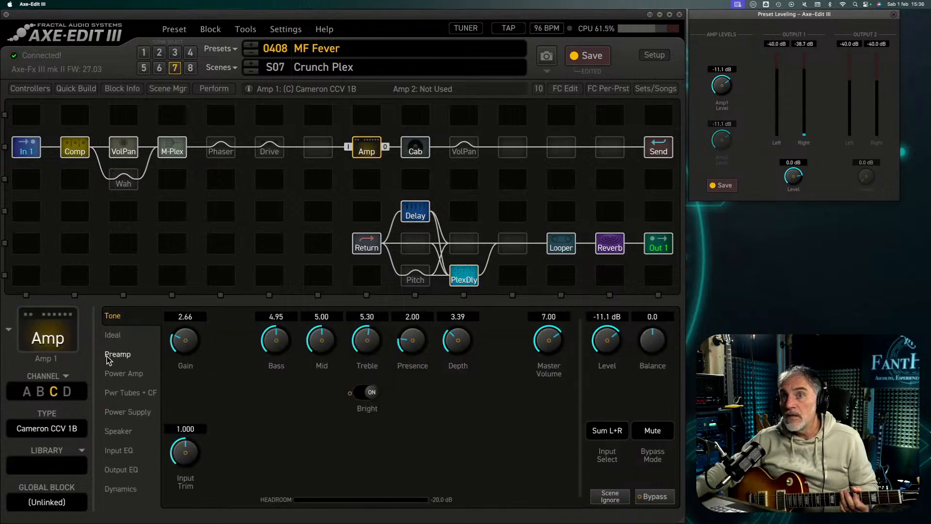
{"action": "left_click", "coordinate": [66, 391]}
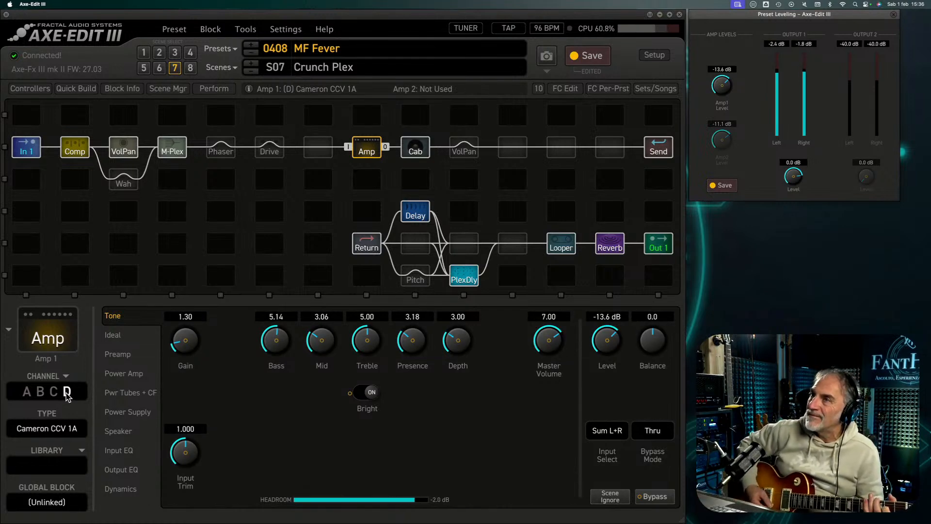
- Engage the Pitch block in scene 7 Crunch Plex and switch it to channel B, Crystal Echoes
{"action": "left_click", "coordinate": [429, 284]}
{"action": "key", "text": "space"}
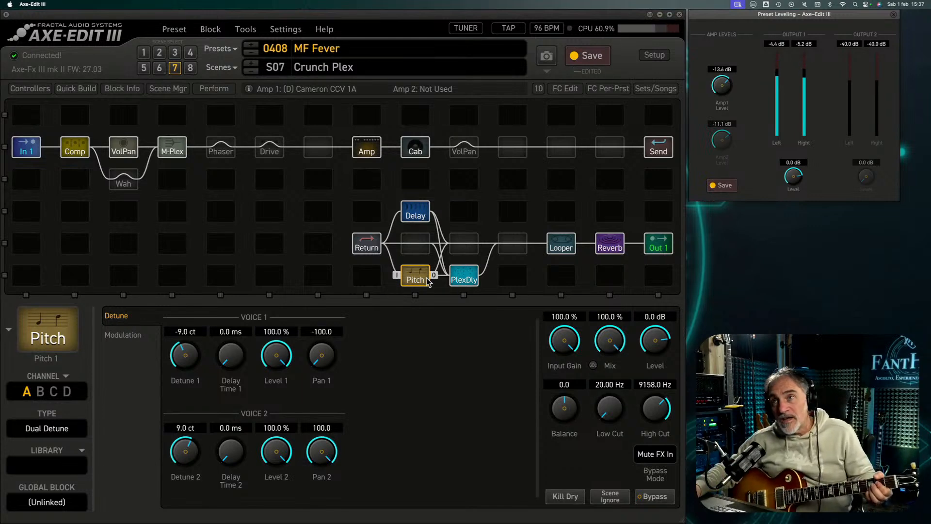
{"action": "left_click", "coordinate": [41, 392]}
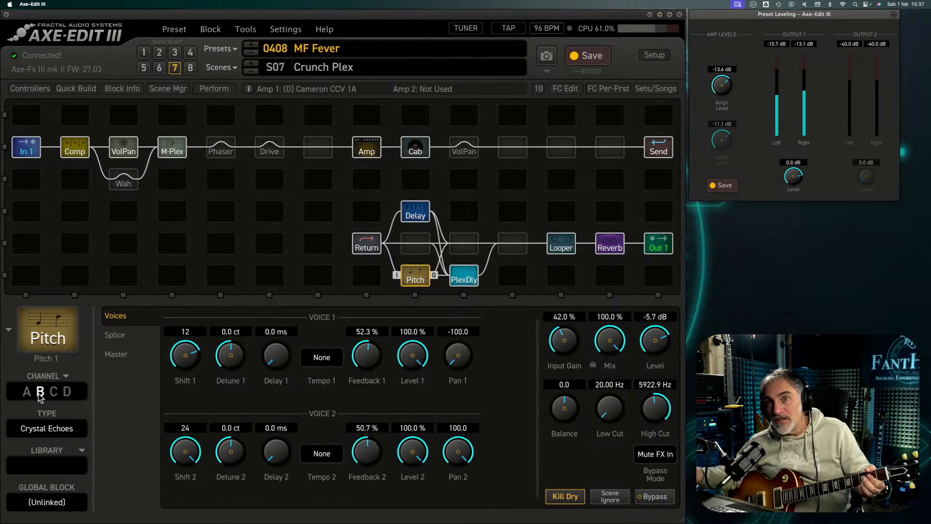
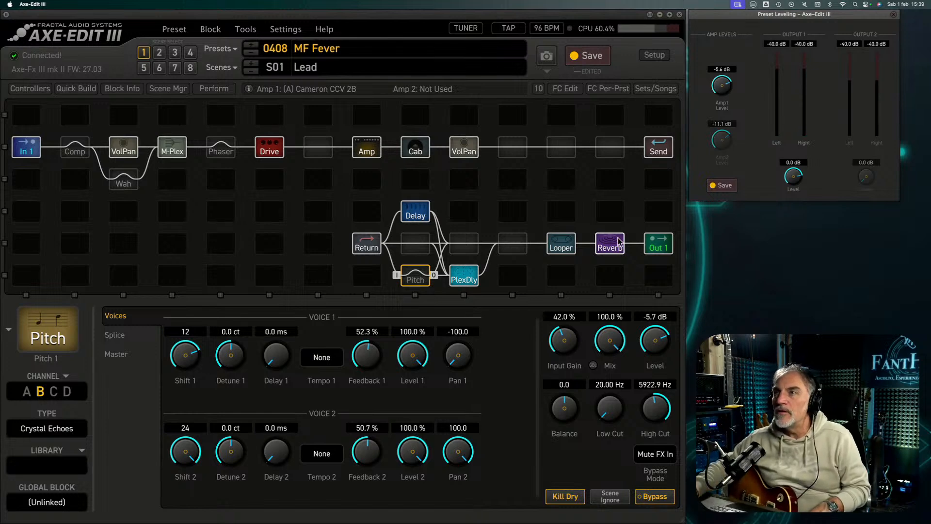
- Check the Looper block in scene 1 Lead, and inspect the Pitch block in scene 8 Lead Fever
{"action": "left_click", "coordinate": [569, 253]}
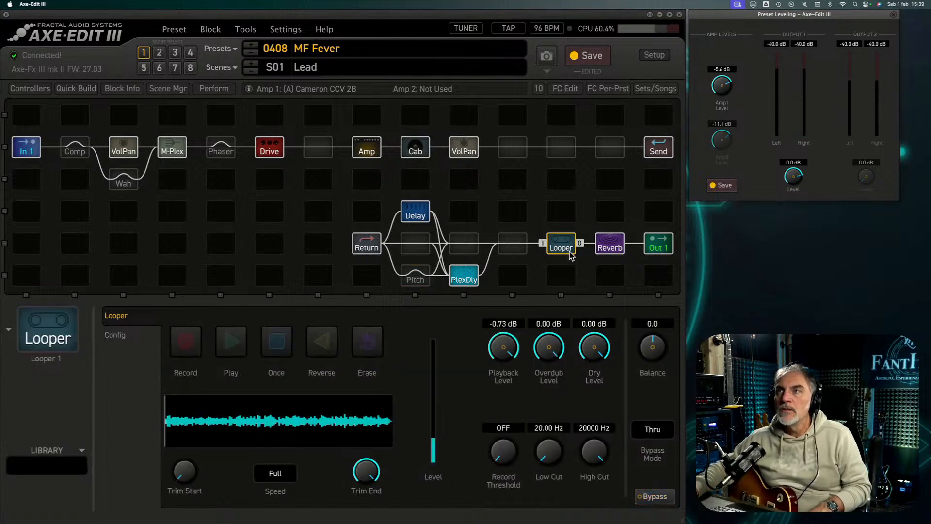
{"action": "left_click", "coordinate": [188, 69]}
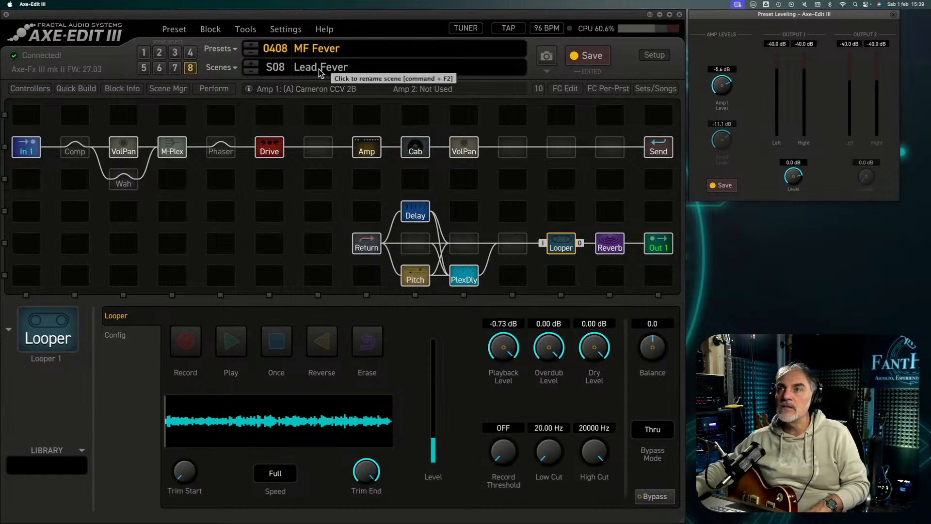
{"action": "left_click", "coordinate": [409, 278]}
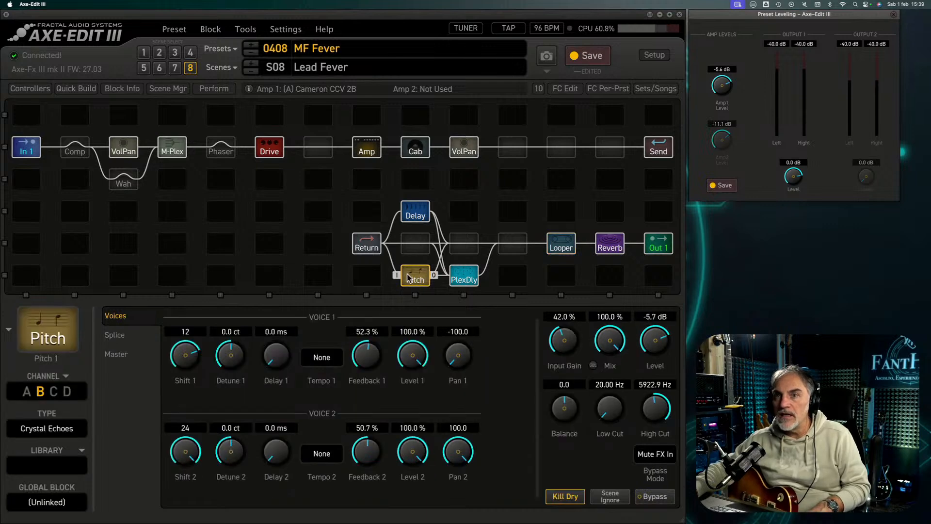